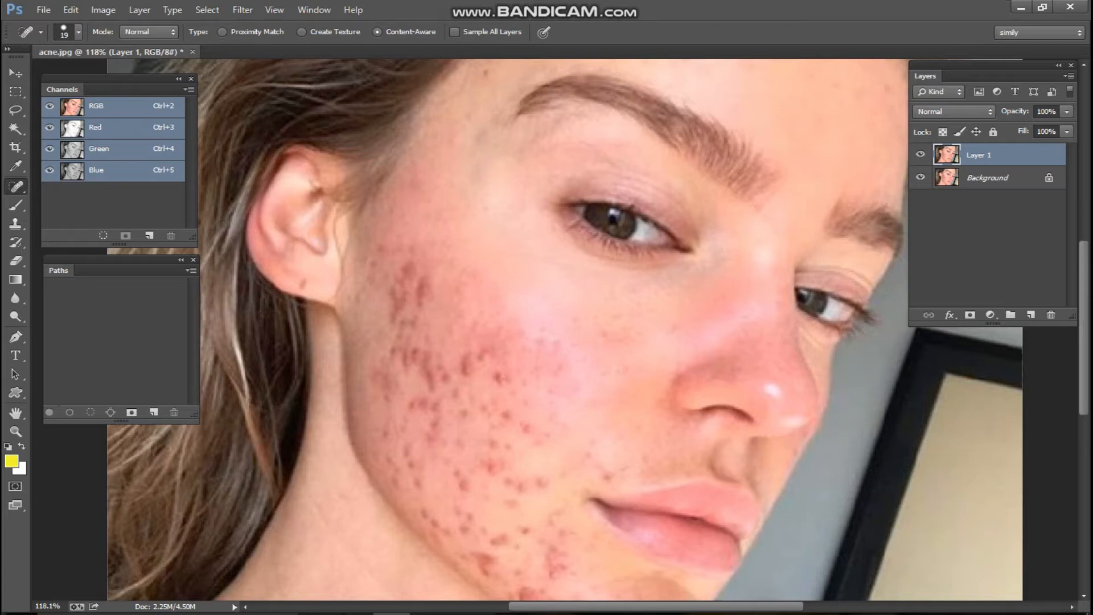
Heal the first acne spot on the cheek with the Spot Healing Brush
click(371, 268)
Heal the cluster of acne spots across the middle and upper cheek
click(411, 268)
click(420, 261)
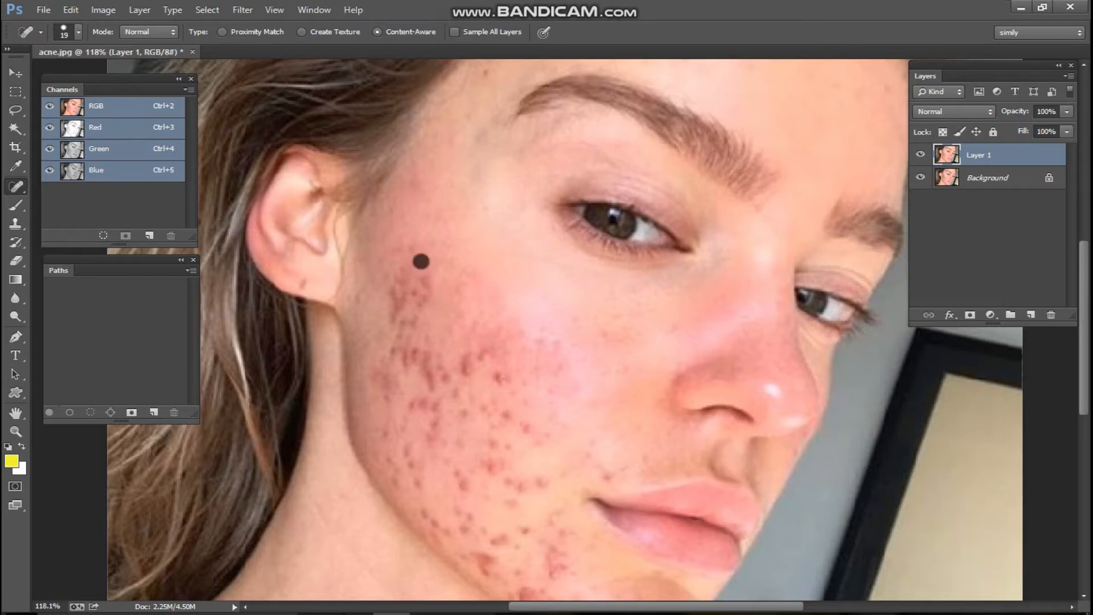
drag(420, 288, 450, 330)
click(419, 298)
click(405, 288)
click(432, 338)
click(447, 363)
click(465, 350)
click(490, 348)
click(477, 320)
click(468, 285)
click(499, 338)
click(482, 361)
click(502, 382)
click(529, 355)
click(535, 336)
click(567, 343)
click(527, 374)
click(553, 396)
click(555, 350)
click(605, 325)
click(645, 330)
click(620, 369)
click(671, 330)
drag(424, 271, 449, 321)
mouse_move(414, 244)
mouse_down()
mouse_move(393, 263)
mouse_move(400, 288)
mouse_move(434, 284)
mouse_move(418, 250)
mouse_move(522, 316)
mouse_up()
Heal the lower cheek acne down to the blemishes below the mouth corner
scroll(489, 285, down, 3)
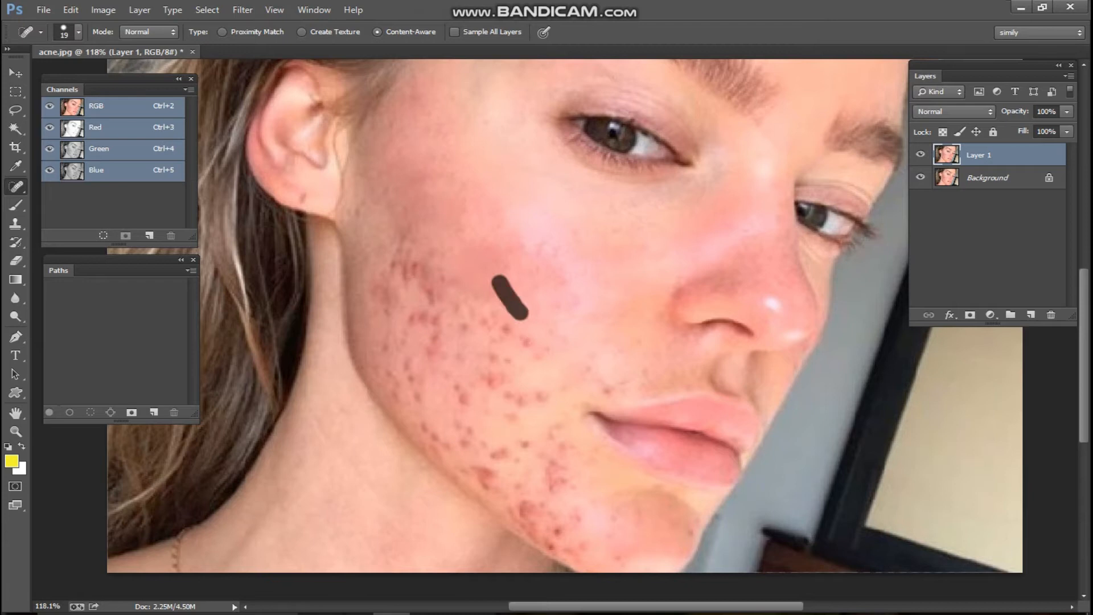
click(505, 237)
mouse_move(515, 266)
mouse_down()
mouse_move(508, 296)
mouse_move(539, 361)
mouse_up()
click(500, 318)
click(535, 352)
click(558, 330)
click(504, 283)
click(511, 330)
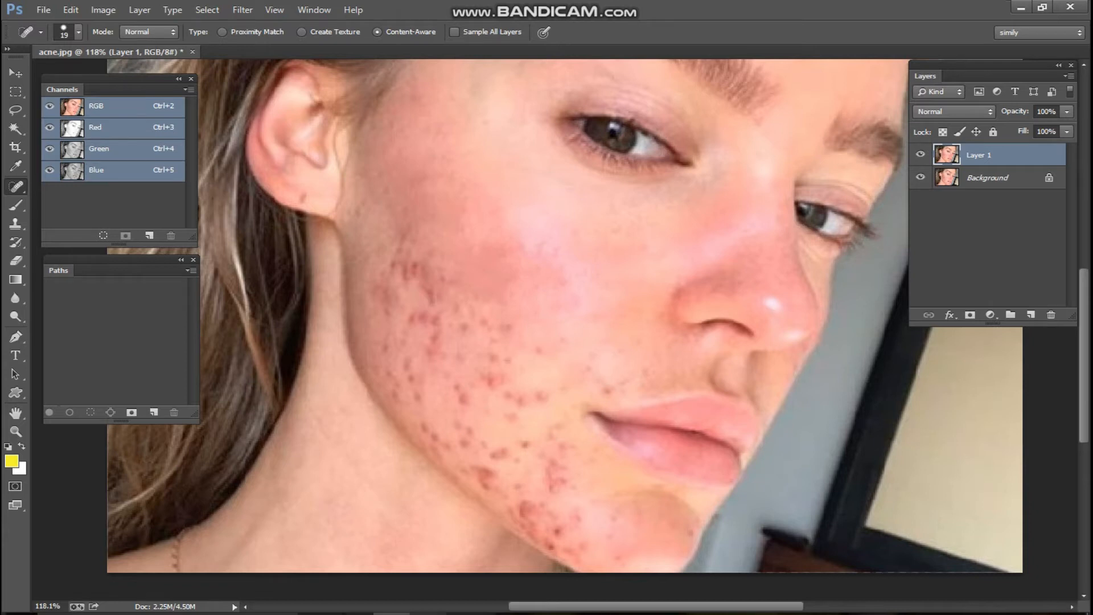
click(539, 349)
mouse_move(519, 319)
mouse_down()
mouse_move(488, 344)
mouse_move(491, 378)
mouse_up()
drag(509, 351, 488, 397)
click(536, 389)
click(507, 370)
drag(496, 355, 491, 392)
click(535, 390)
click(535, 461)
mouse_move(527, 436)
mouse_down()
mouse_move(519, 444)
mouse_move(567, 454)
mouse_move(538, 462)
mouse_up()
mouse_move(551, 476)
mouse_down()
mouse_move(551, 487)
mouse_move(561, 479)
mouse_up()
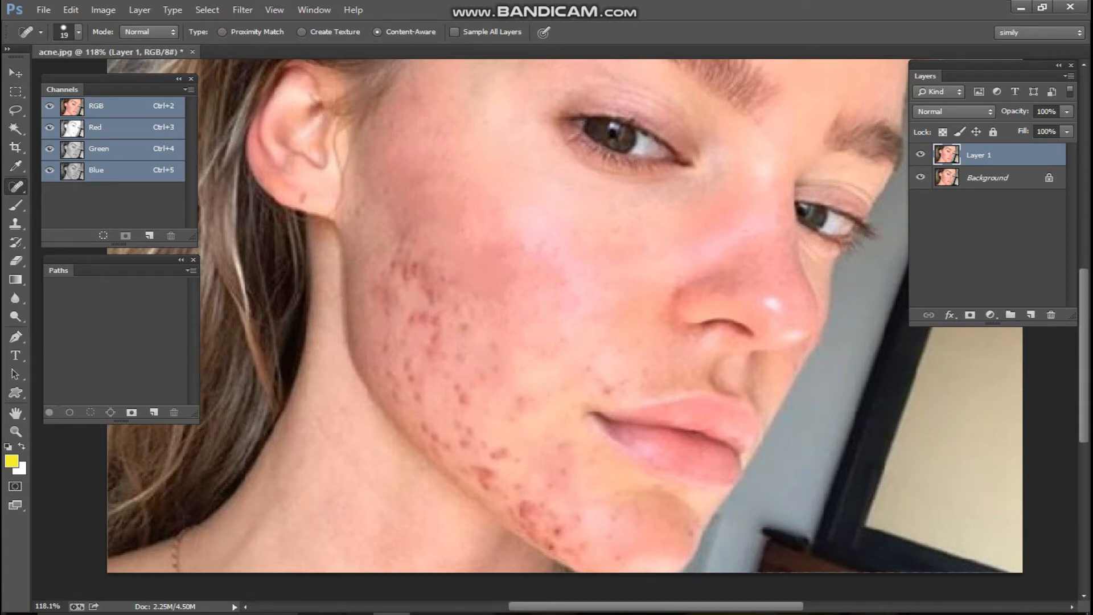
Toggle Layer 1's visibility to compare the retouch against the original acne
scroll(451, 316, down, 1)
click(921, 154)
click(921, 155)
click(921, 155)
click(921, 155)
click(921, 155)
click(921, 154)
scroll(555, 319, down, 1)
scroll(556, 342, up, 2)
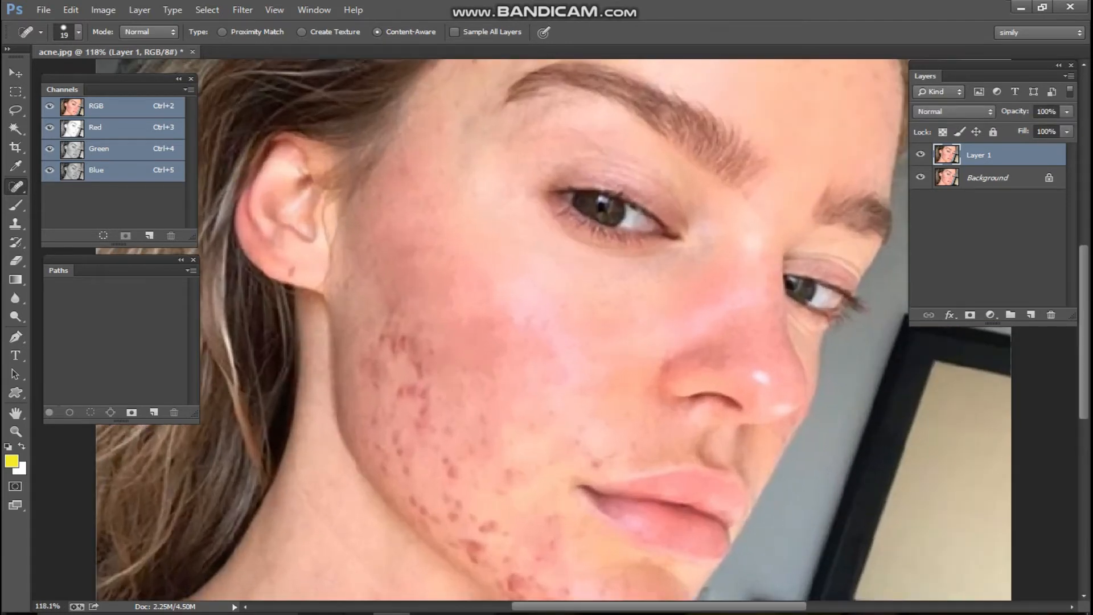
Touch up the leftover acne marks and streaks on the cheek
mouse_move(418, 325)
mouse_down()
mouse_move(437, 387)
mouse_move(404, 340)
mouse_move(396, 356)
mouse_up()
click(384, 335)
click(440, 343)
drag(466, 373, 467, 396)
click(414, 296)
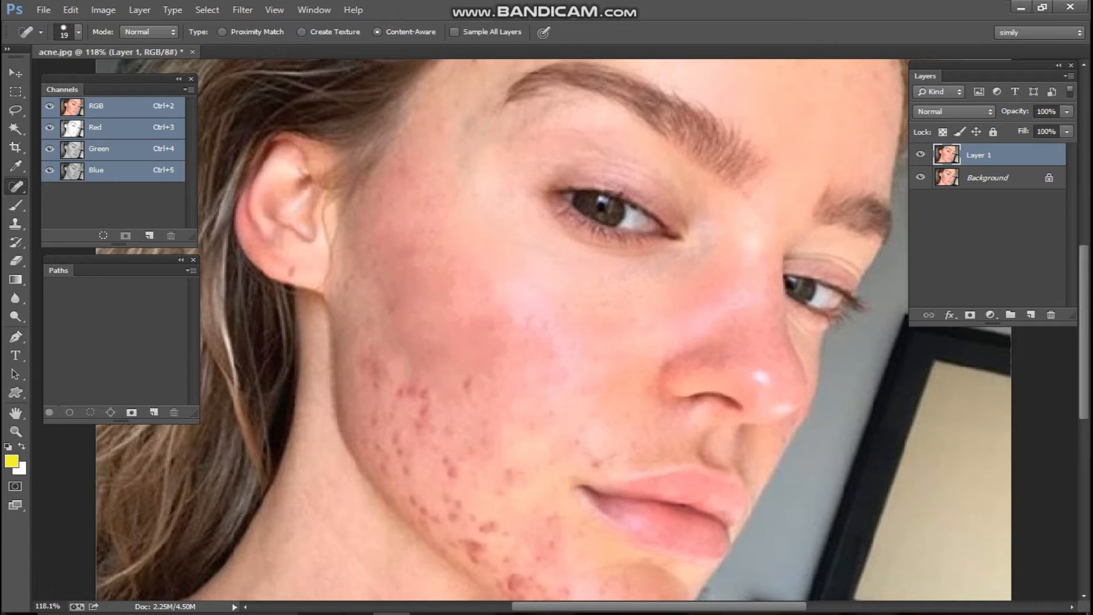
mouse_move(450, 354)
mouse_down()
mouse_move(421, 259)
mouse_move(450, 317)
mouse_up()
click(426, 282)
click(449, 339)
click(484, 359)
click(444, 339)
drag(428, 348, 442, 381)
click(398, 295)
mouse_move(370, 284)
mouse_down()
mouse_move(426, 370)
mouse_move(431, 401)
mouse_move(382, 304)
mouse_move(419, 360)
mouse_up()
Heal the blemishes on the lower cheek, along the jawline and near the chin
click(358, 207)
mouse_move(370, 253)
mouse_down()
mouse_move(374, 278)
mouse_move(339, 295)
mouse_move(367, 289)
mouse_move(345, 279)
mouse_up()
click(362, 220)
click(335, 274)
click(346, 307)
click(366, 345)
click(360, 321)
click(352, 336)
click(342, 328)
drag(345, 357, 456, 430)
click(422, 410)
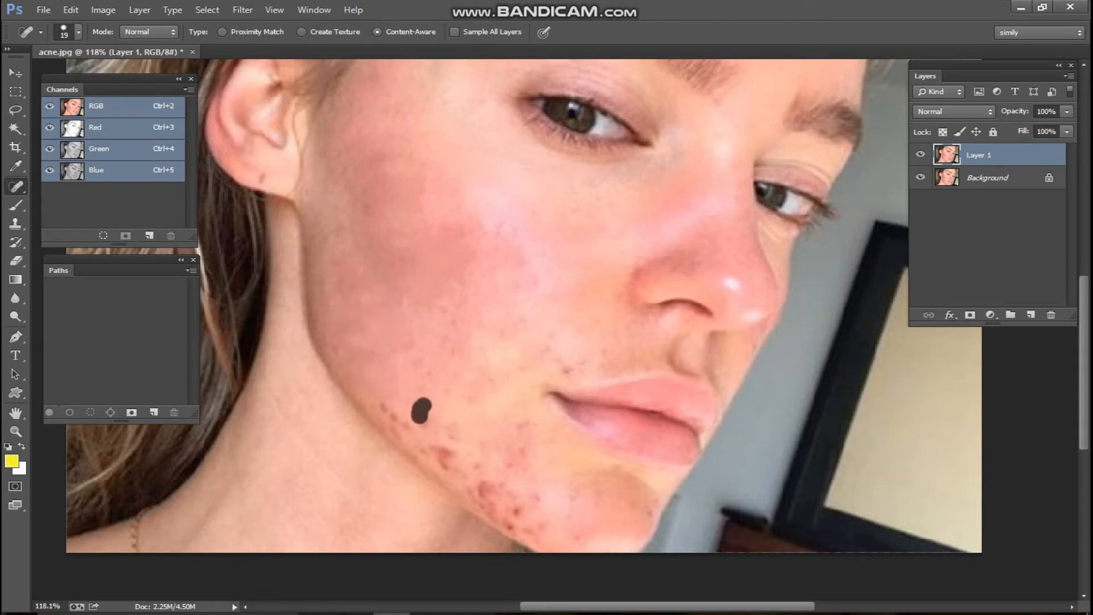
mouse_move(381, 397)
mouse_down()
mouse_move(443, 443)
mouse_move(483, 428)
mouse_move(459, 440)
mouse_up()
click(431, 359)
click(454, 340)
drag(459, 300, 450, 357)
drag(413, 302, 393, 326)
click(560, 337)
click(591, 354)
click(536, 345)
click(526, 316)
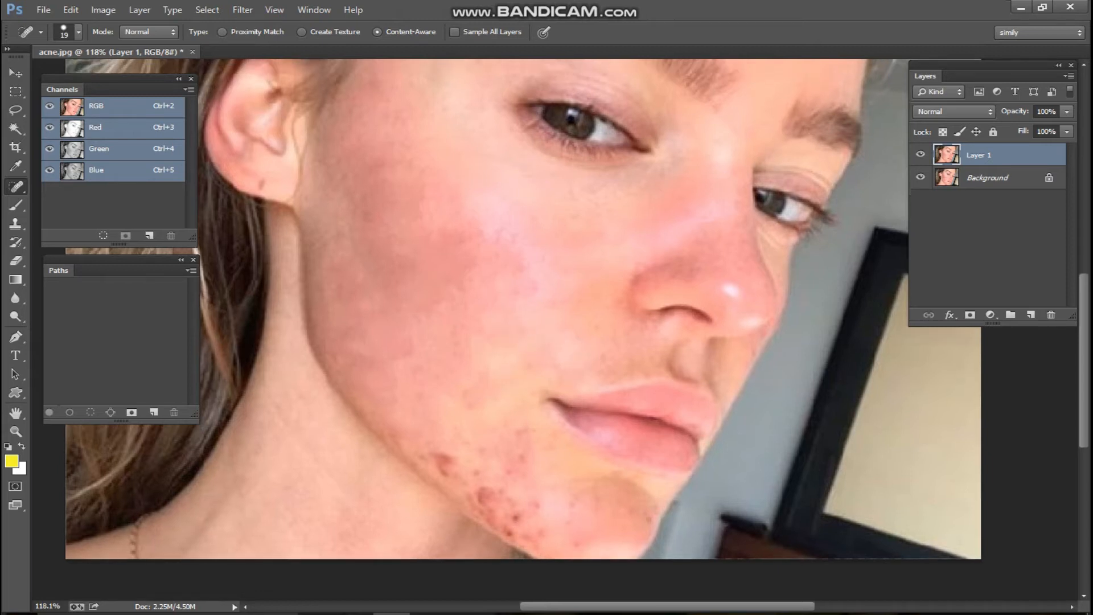
Toggle Layer 1's visibility to check the jaw retouch against the original
click(921, 155)
click(921, 154)
click(921, 155)
click(921, 154)
Heal the spots around and along the chin
drag(547, 421, 536, 338)
scroll(513, 341, up, 2)
click(508, 334)
click(488, 371)
click(510, 366)
click(408, 363)
click(417, 370)
drag(456, 370, 462, 420)
click(462, 419)
click(453, 420)
click(484, 416)
click(529, 427)
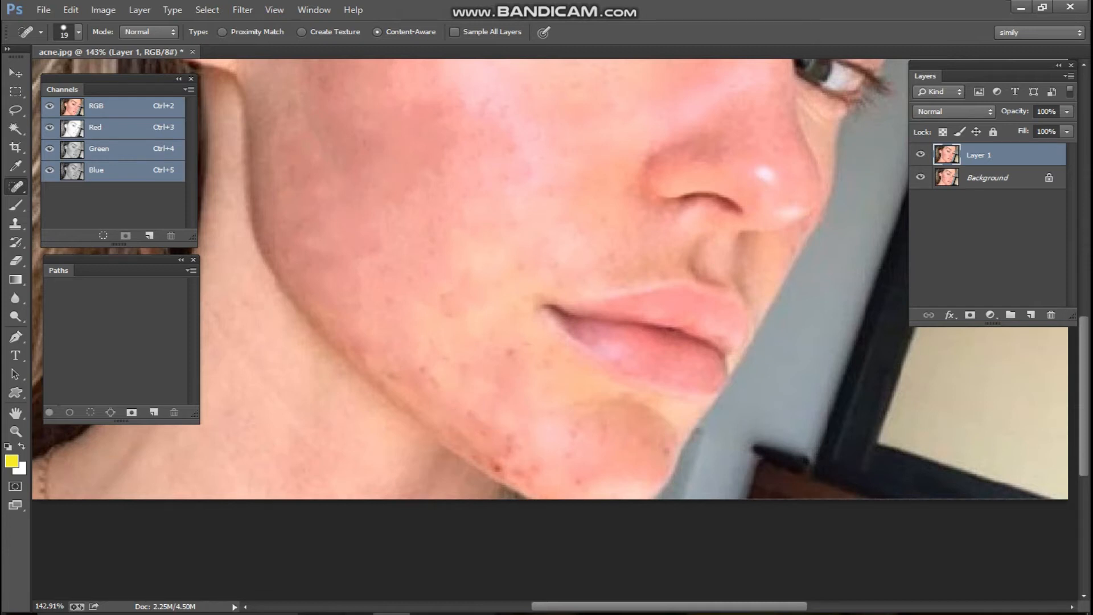
Clear the remaining spots on the chin and along the jaw
scroll(530, 428, down, 3)
click(490, 321)
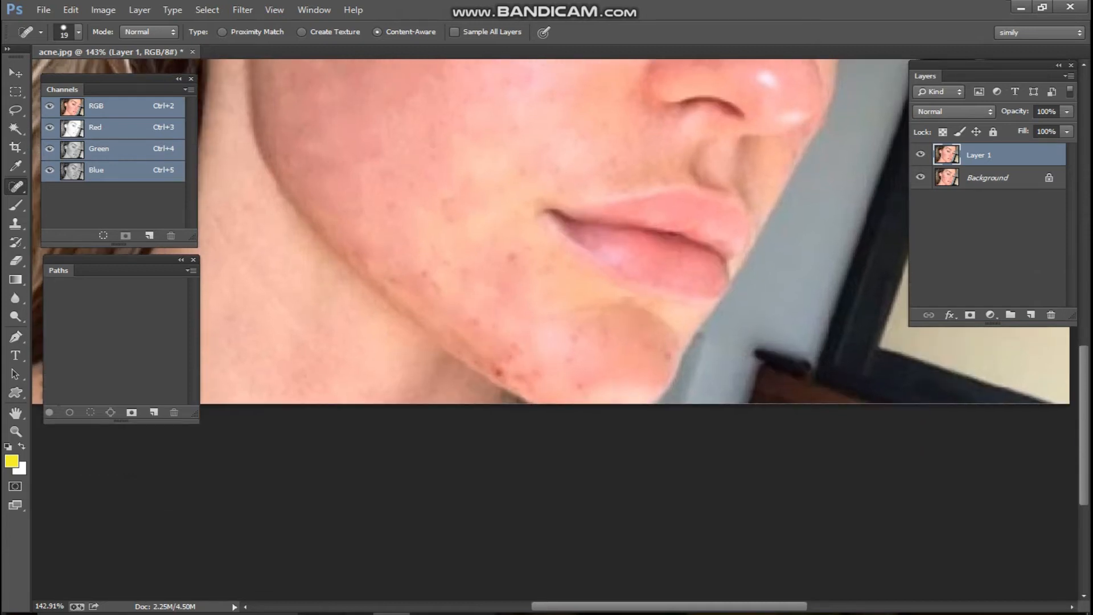
drag(508, 342, 532, 368)
click(576, 351)
click(670, 353)
click(588, 385)
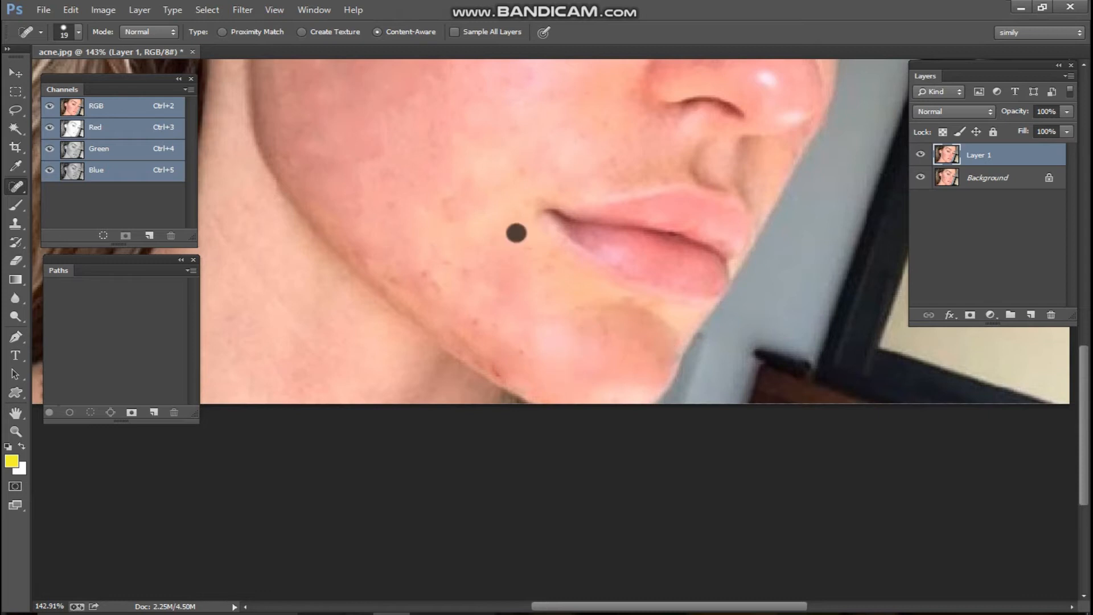
drag(373, 263, 388, 279)
drag(482, 318, 557, 369)
drag(480, 346, 519, 376)
Toggle Layer 1 on and off to compare the finished retouch with the original
scroll(519, 375, down, 1)
scroll(519, 376, down, 3)
click(921, 154)
click(921, 154)
click(920, 155)
click(921, 154)
click(921, 154)
click(920, 154)
scroll(555, 330, down, 1)
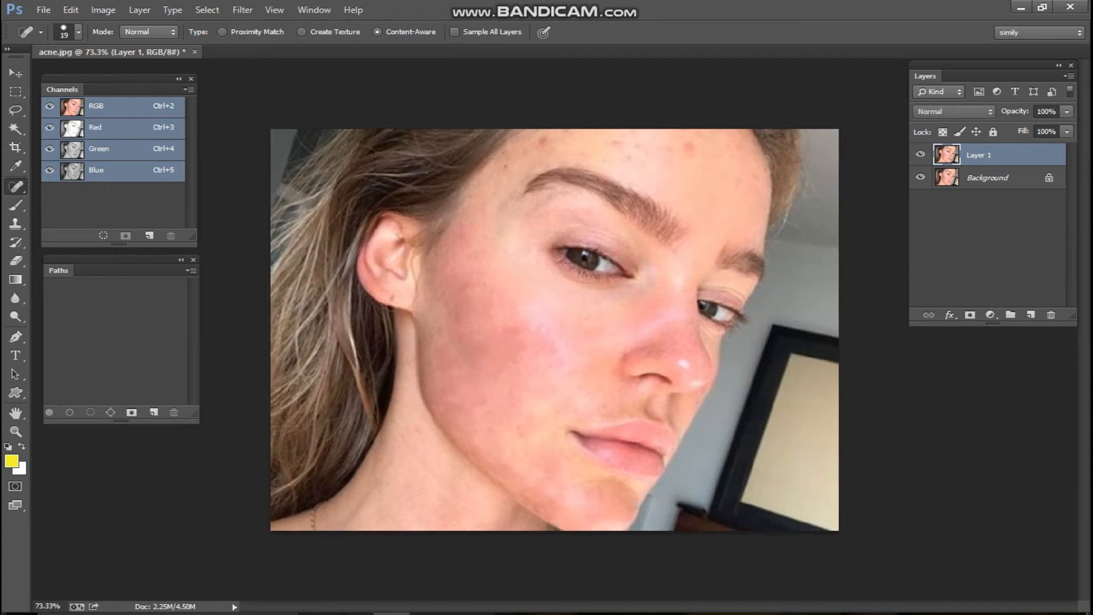
Heal the red spots across the left and central forehead with the Spot Healing Brush
scroll(569, 262, up, 5)
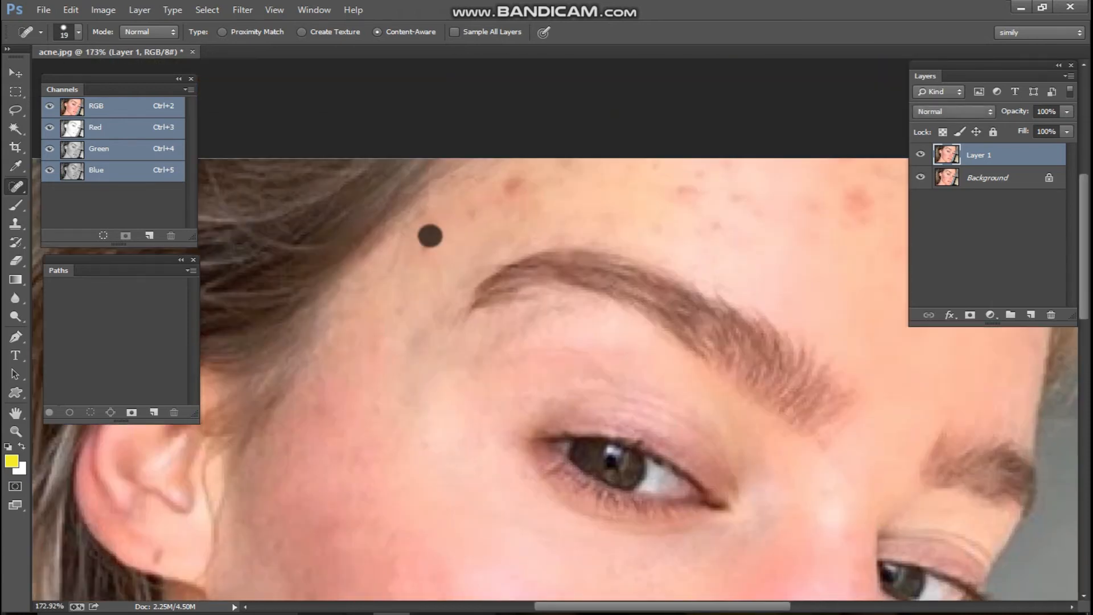
mouse_move(548, 170)
mouse_down()
mouse_move(480, 201)
mouse_move(277, 213)
mouse_up()
mouse_move(264, 218)
mouse_down()
mouse_move(348, 202)
mouse_move(254, 244)
mouse_up()
drag(358, 192, 470, 177)
click(484, 181)
drag(537, 215, 607, 240)
click(475, 200)
drag(405, 212, 501, 256)
click(339, 200)
click(301, 227)
Heal the remaining forehead spots on the right side above the eyebrow
click(653, 194)
drag(653, 214, 642, 227)
drag(488, 213, 441, 227)
drag(450, 242, 257, 160)
drag(546, 161, 529, 219)
click(564, 142)
drag(614, 183, 613, 227)
click(639, 188)
Zoom out and toggle Layer 1's visibility to compare the retouch with the original acne
scroll(576, 300, down, 4)
scroll(576, 300, down, 4)
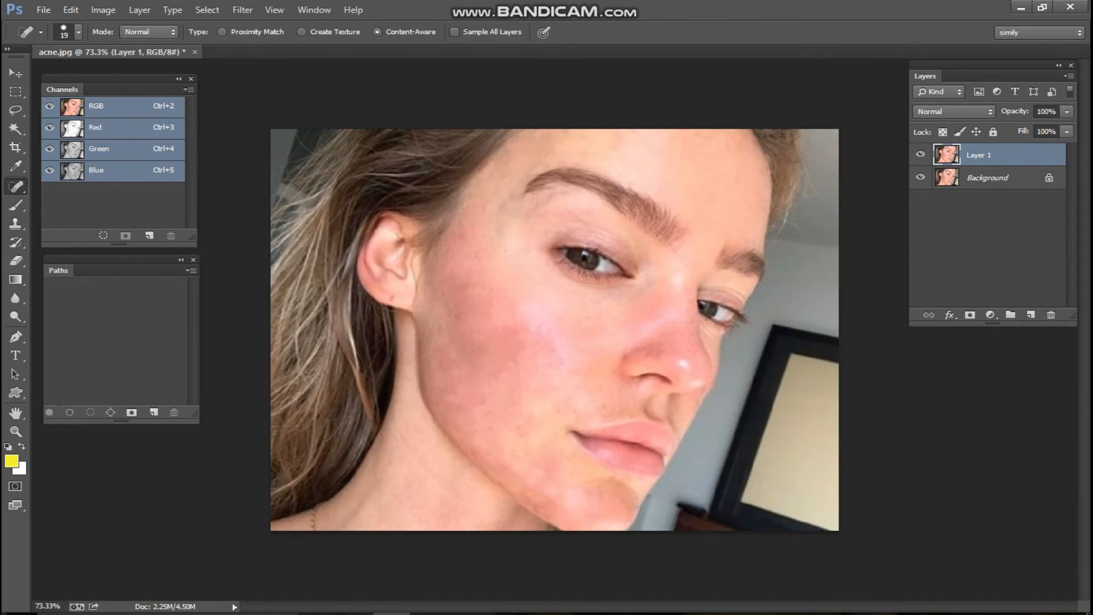
click(921, 154)
click(921, 155)
click(921, 154)
click(921, 155)
click(921, 154)
click(921, 155)
click(921, 154)
click(921, 154)
scroll(554, 329, up, 2)
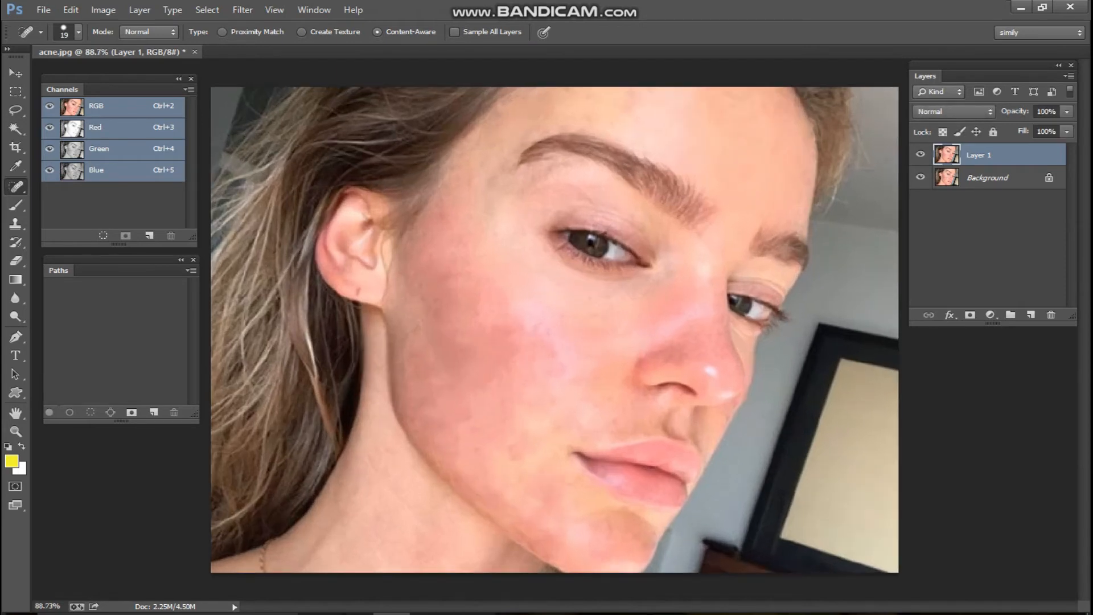
Duplicate Layer 1 with Ctrl+J and ready the Clone Stamp at brush size 60, selecting its opacity value
key(ctrl+j)
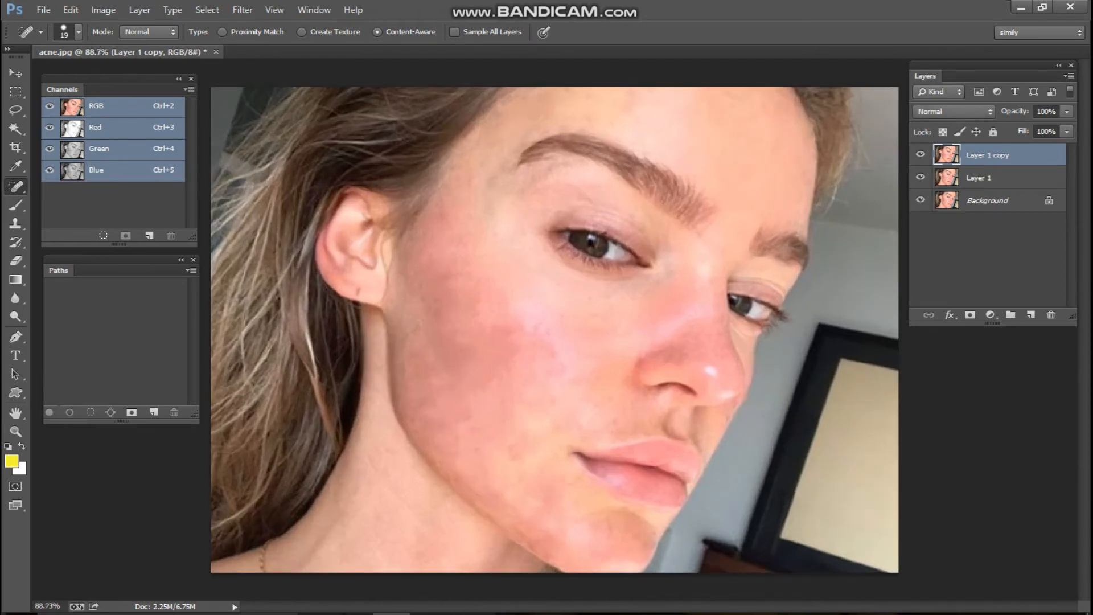
key(s)
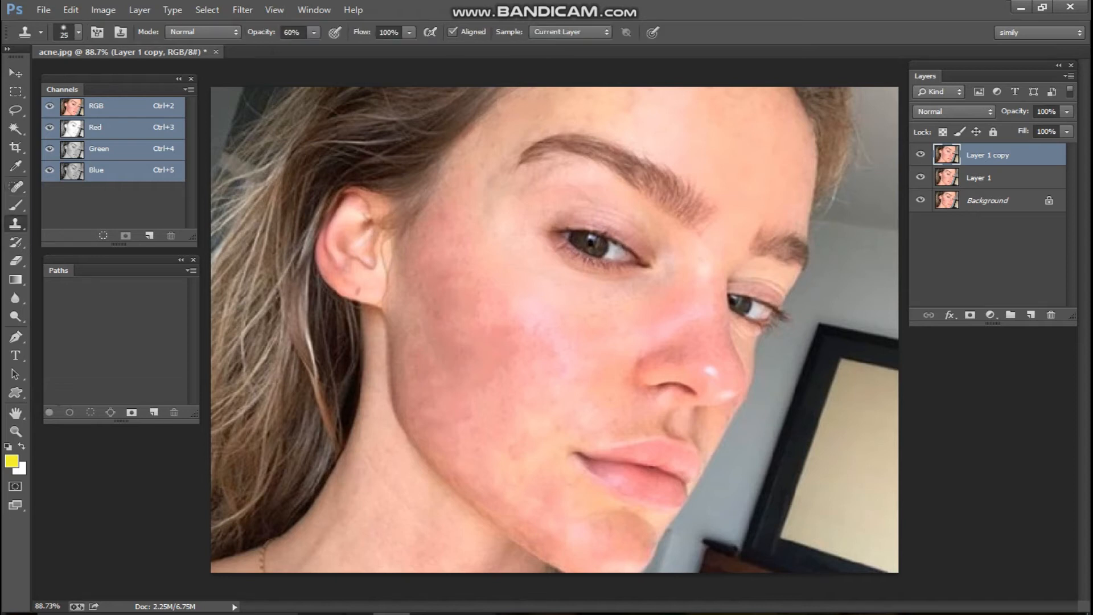
right_click(16, 224)
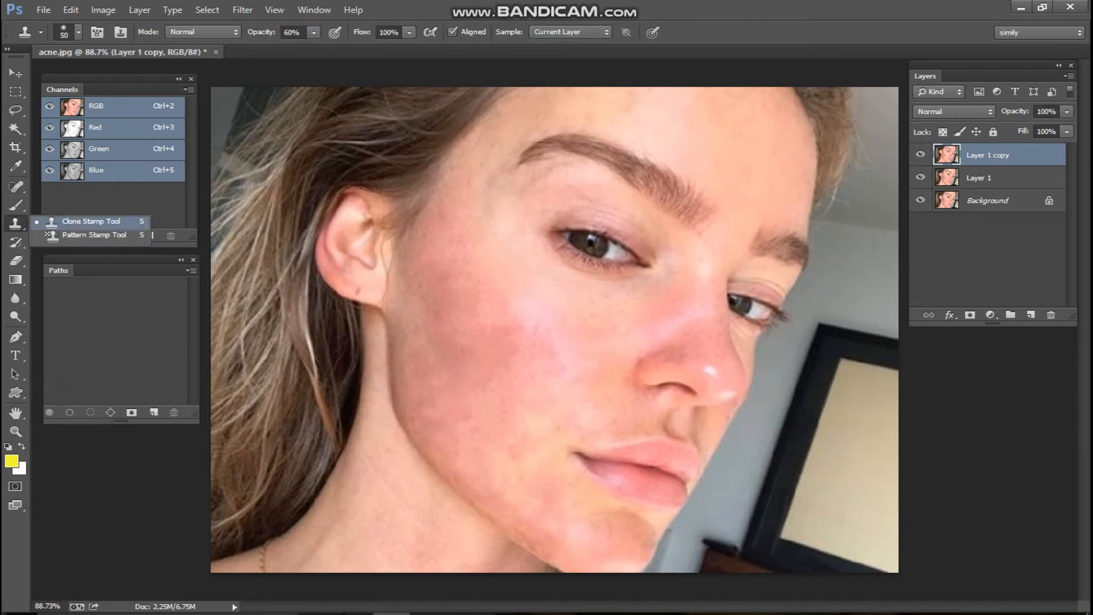
click(91, 221)
key(])
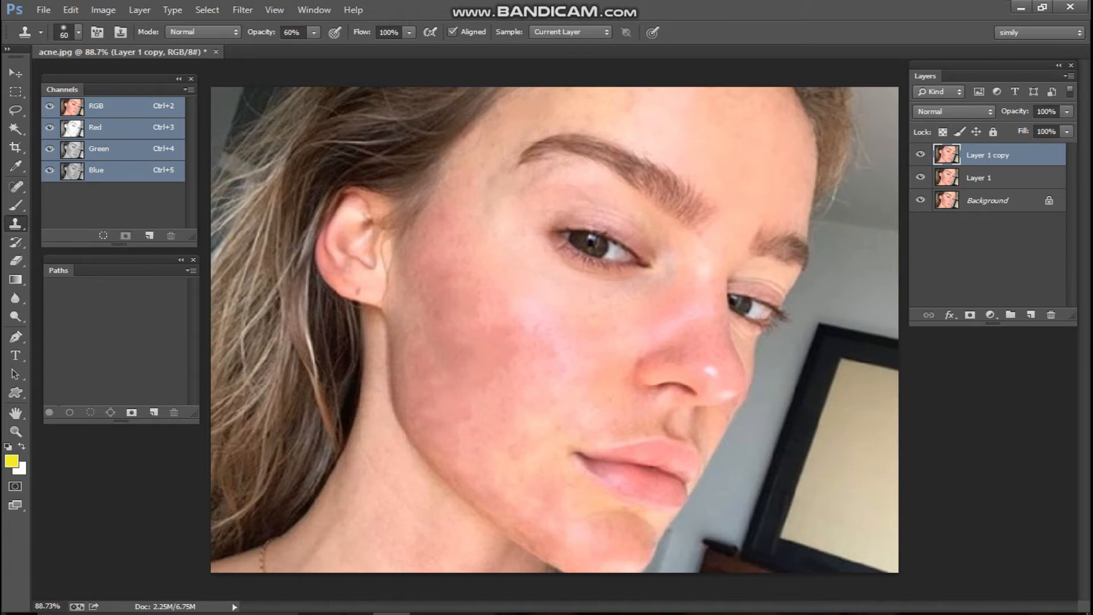
scroll(533, 310, up, 3)
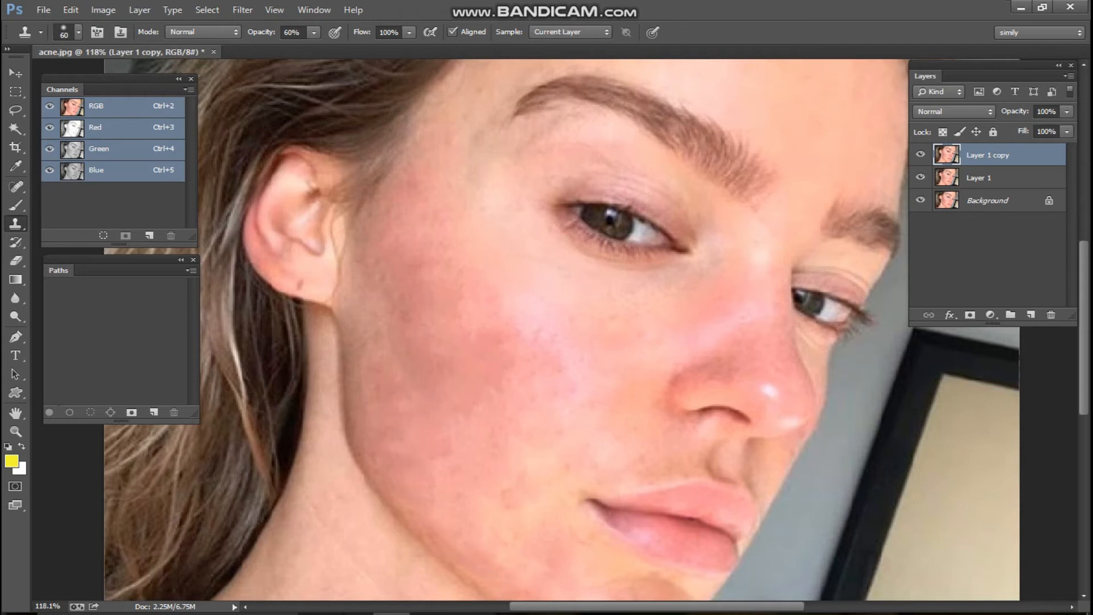
drag(301, 32, 292, 32)
Set the Clone Stamp opacity to 20% and soften the reddish cheek skin
text(20)
key(Return)
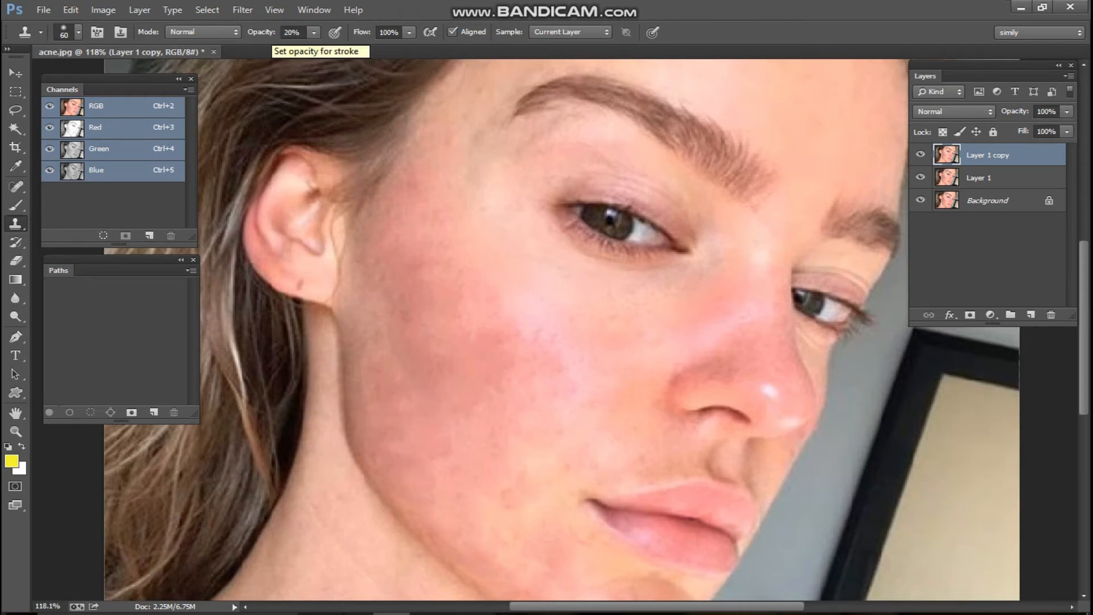
scroll(534, 310, down, 3)
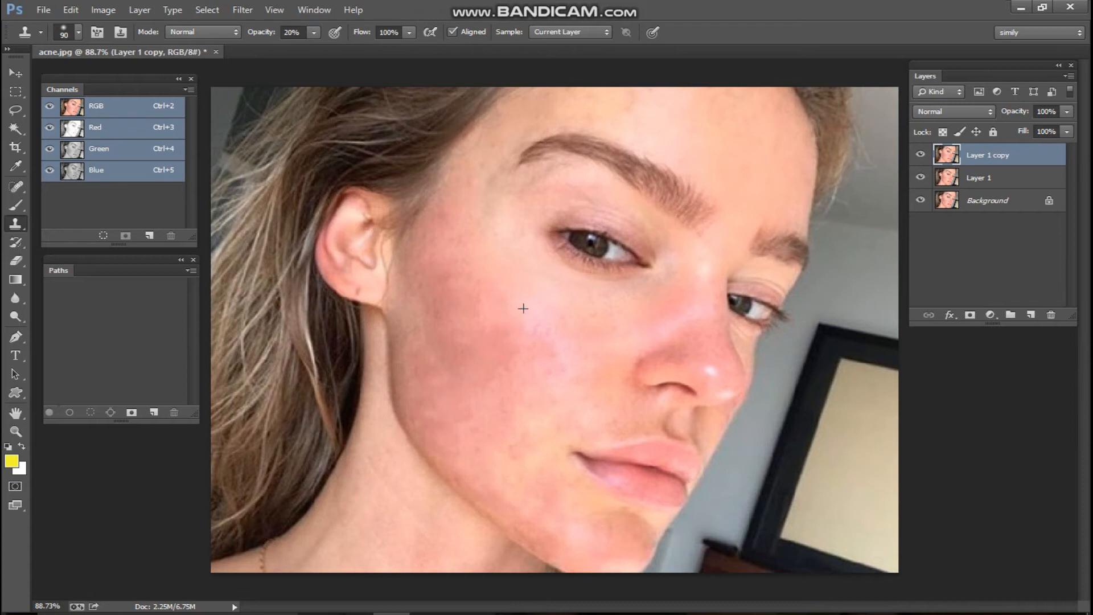
click(501, 339)
click(498, 317)
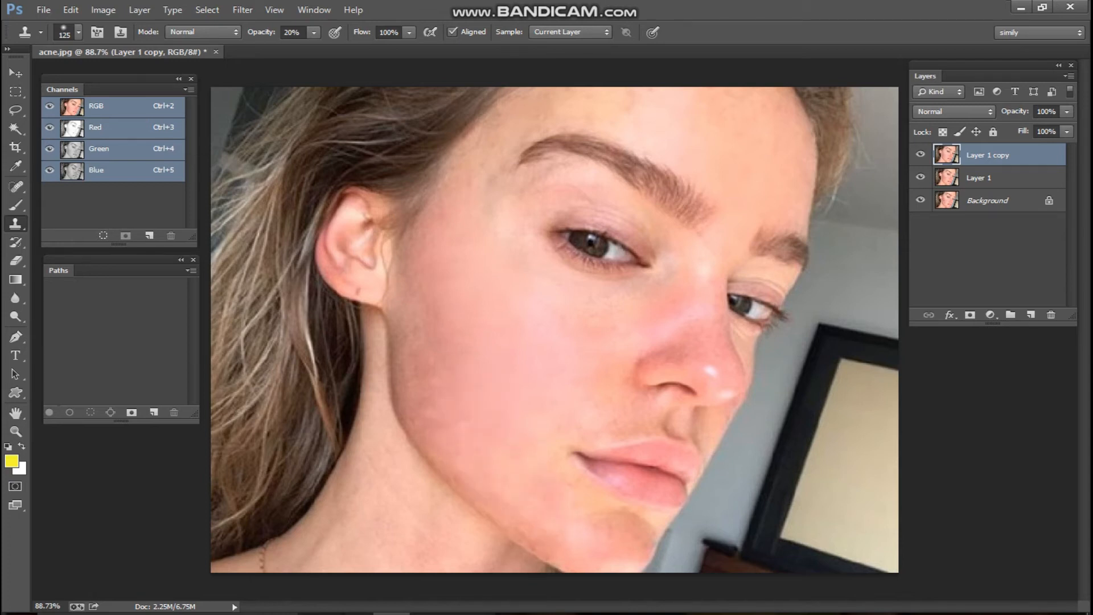
Smooth the jaw below the mouth, then shrink the brush to 90 and undo a dark stamp beside the nose
scroll(555, 330, down, 5)
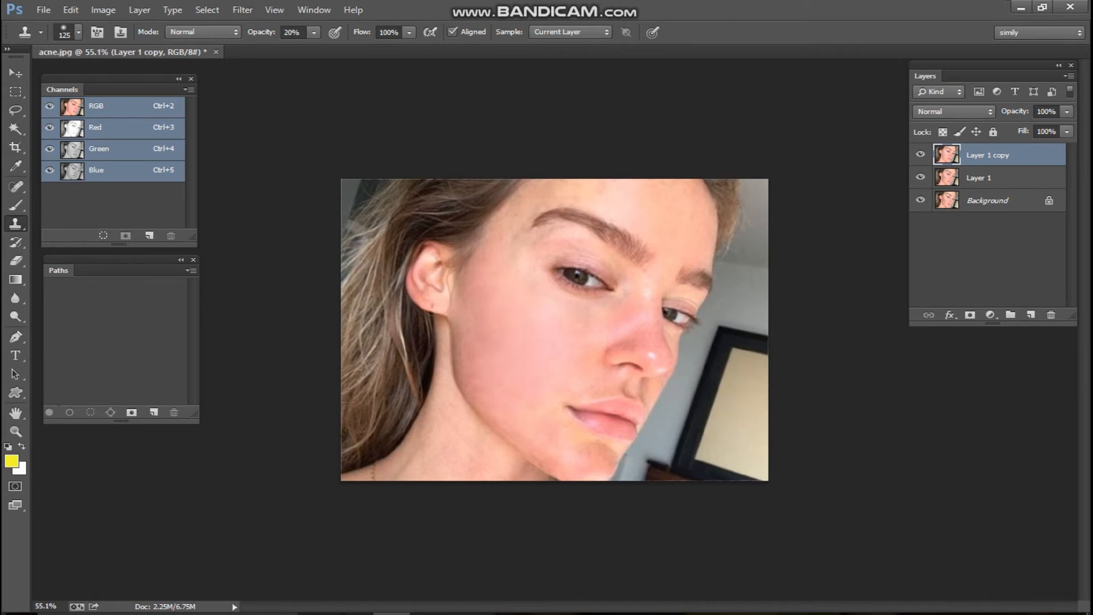
scroll(509, 343, down, 2)
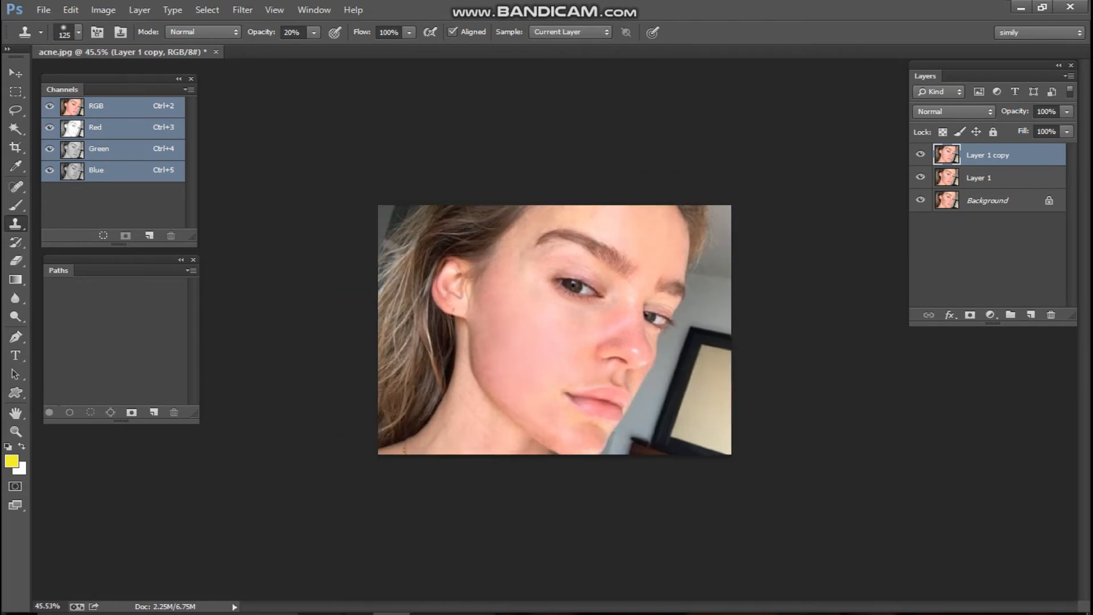
click(554, 431)
scroll(555, 330, up, 2)
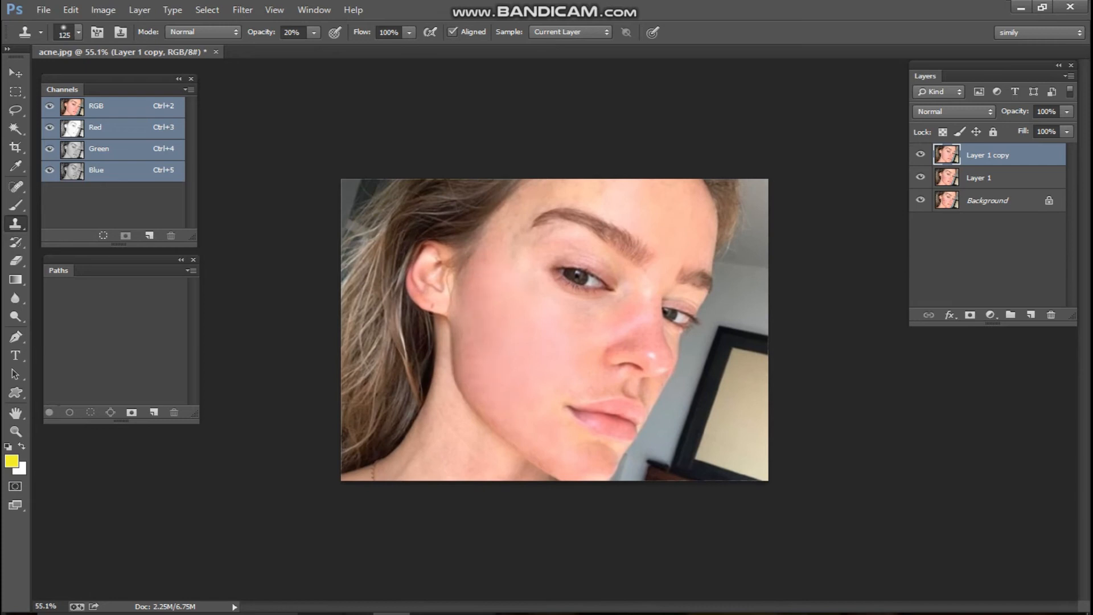
scroll(554, 330, up, 1)
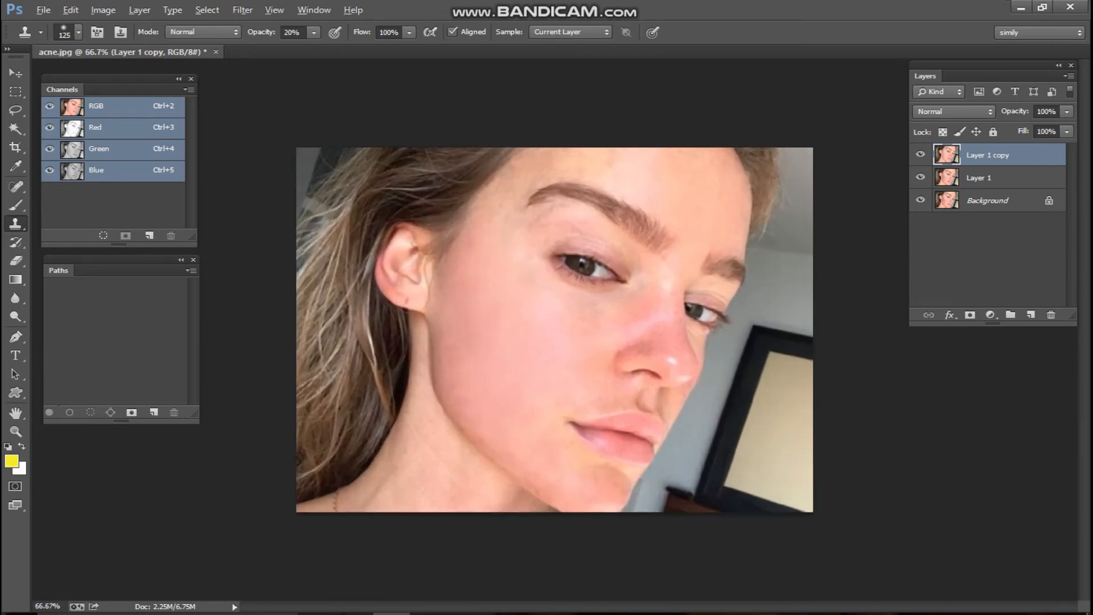
key(bracketleft)
scroll(603, 318, up, 3)
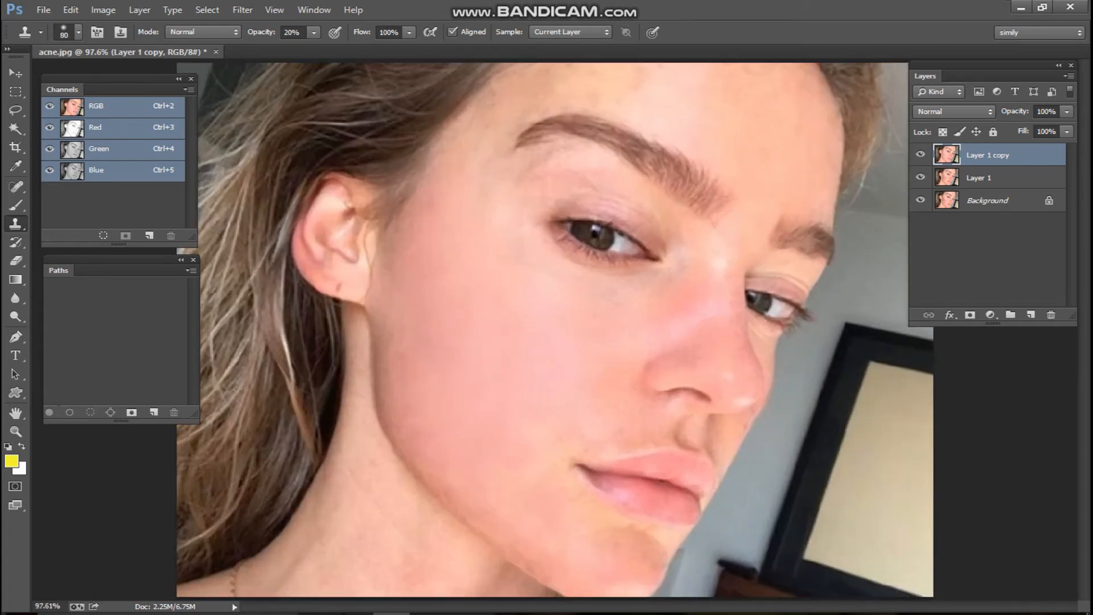
key(bracketleft)
click(665, 277)
key(ctrl+z)
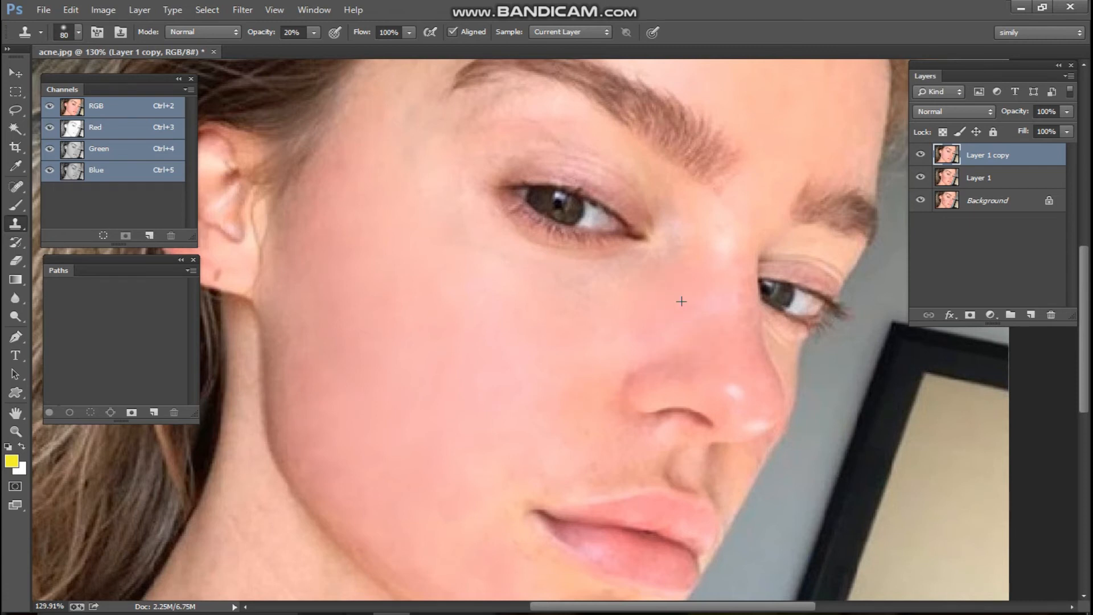
Toggle Layer 1 copy's visibility to compare the smoothed skin with the blotchy original
scroll(682, 301, down, 2)
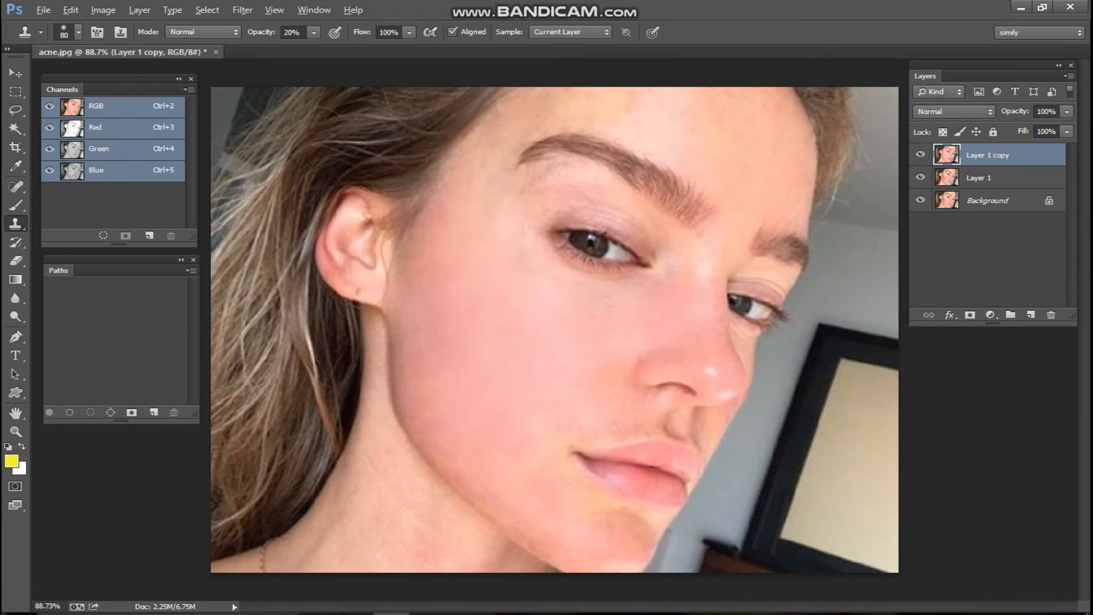
scroll(549, 328, down, 2)
scroll(549, 328, up, 3)
scroll(549, 329, up, 1)
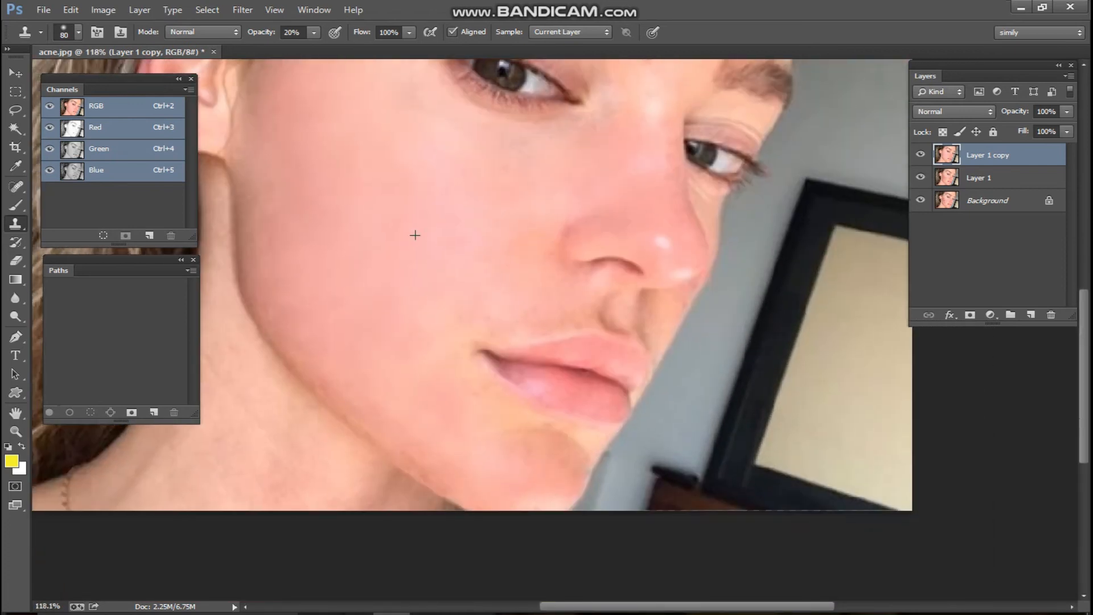
scroll(415, 236, down, 6)
click(921, 154)
click(920, 154)
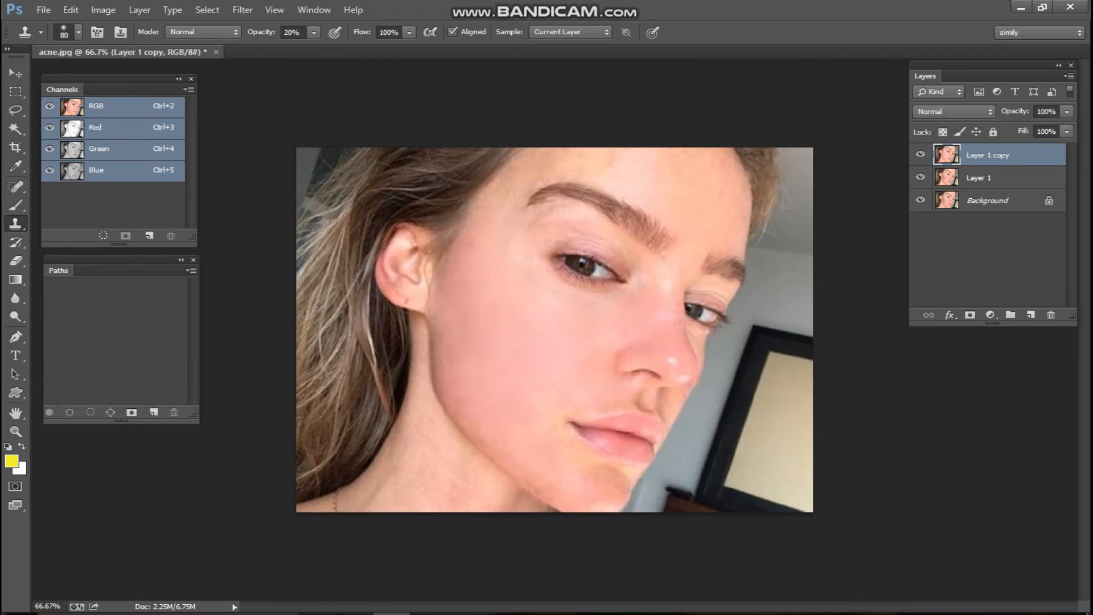
click(921, 154)
click(921, 155)
click(921, 155)
click(921, 154)
click(921, 154)
click(920, 155)
Clone smoother skin onto the forehead, undoing the dark patch it leaves
scroll(551, 323, up, 2)
scroll(424, 421, down, 1)
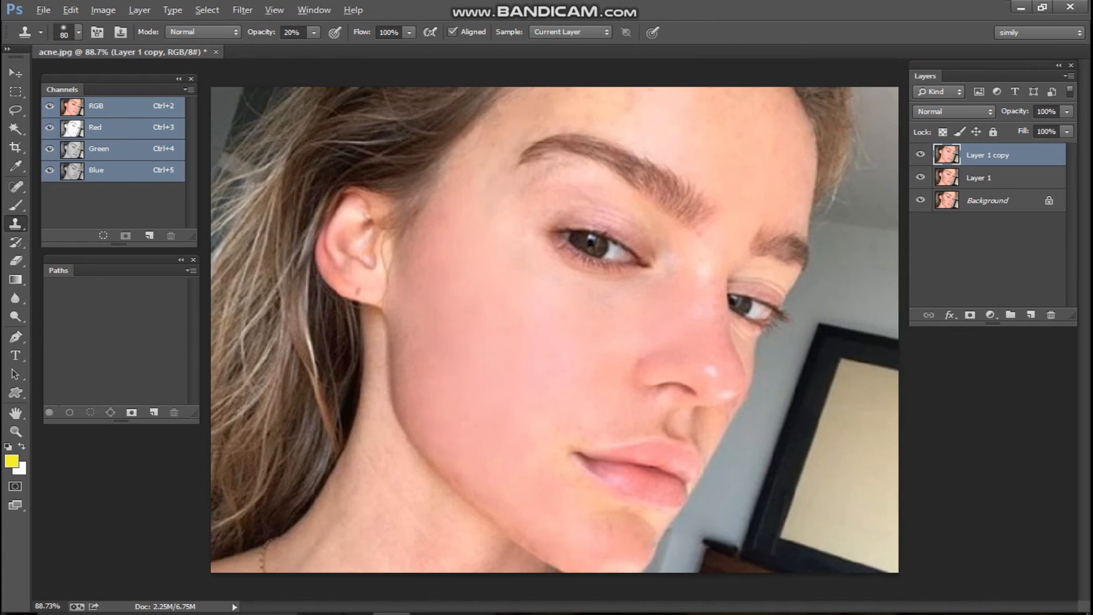
scroll(508, 480, down, 1)
scroll(681, 313, up, 5)
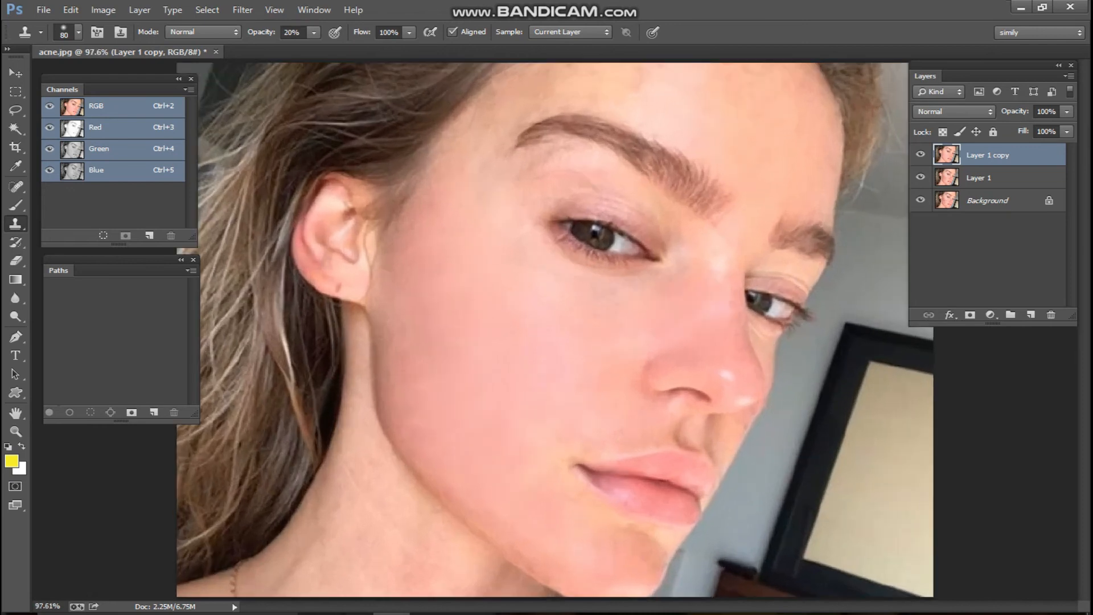
drag(693, 270, 653, 408)
key(bracketleft)
key(bracketleft)
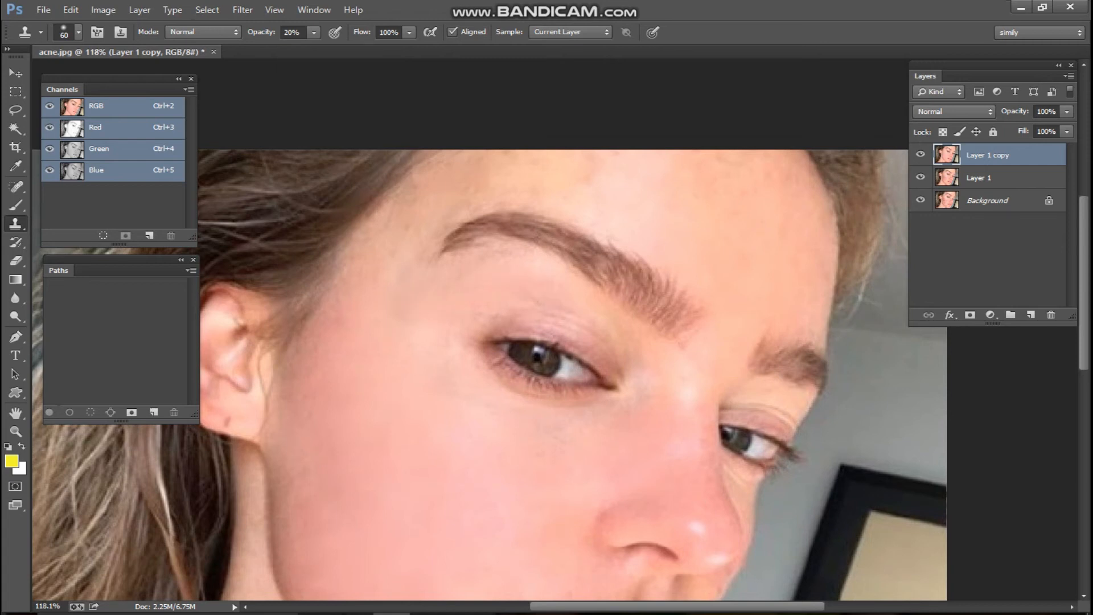
scroll(452, 318, down, 4)
key(bracketright)
key(bracketright)
key(bracketright)
alt+click(678, 164)
key(ctrl+z)
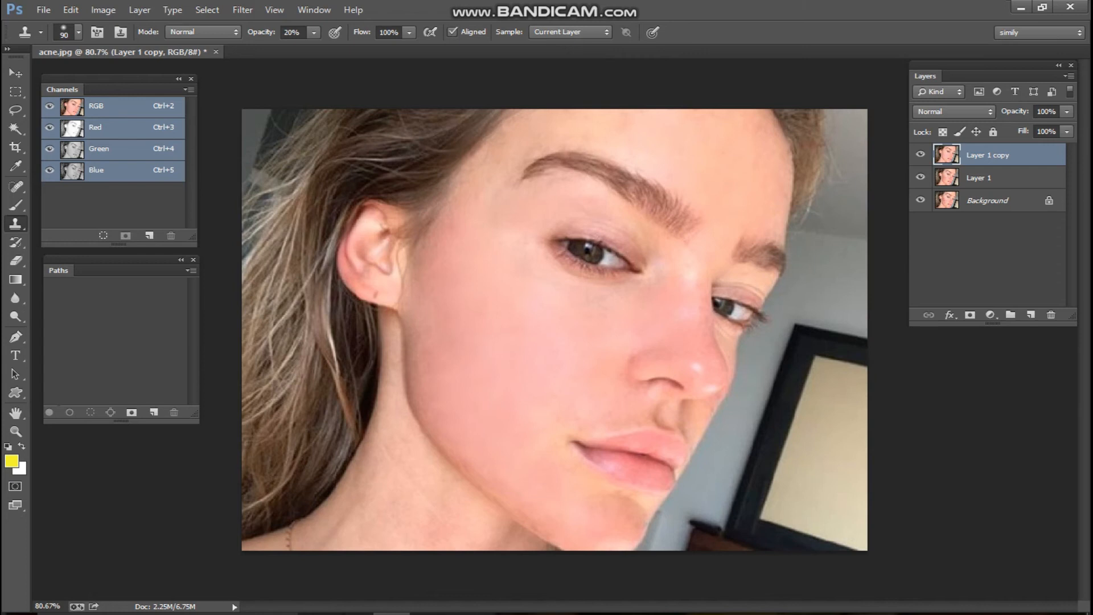
Enlarge the clone brush to size 125 for the remaining skin
scroll(547, 438, down, 2)
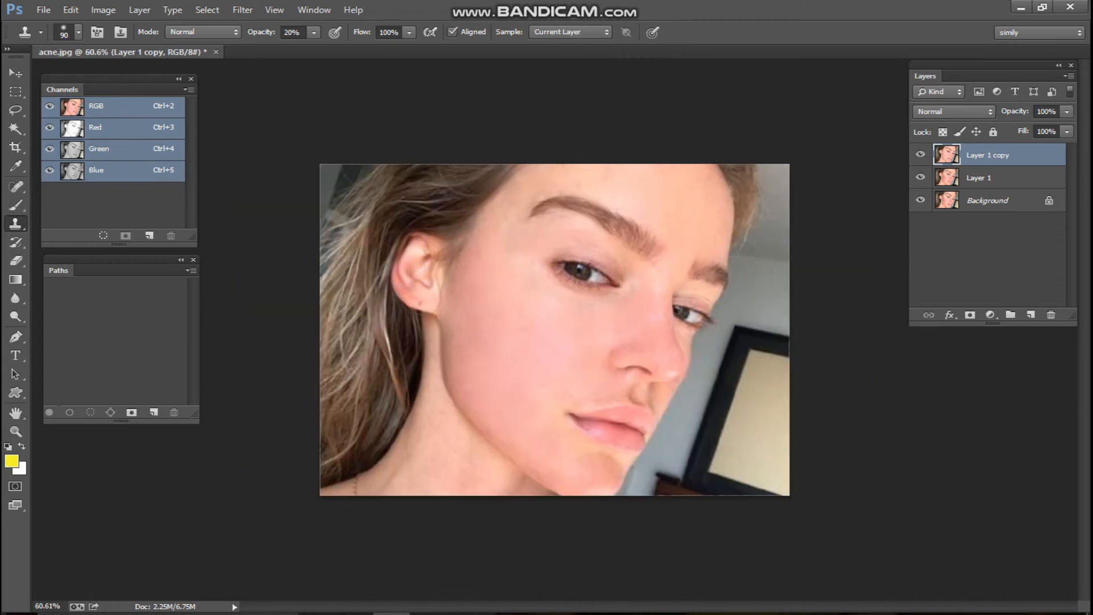
scroll(679, 291, down, 2)
scroll(679, 290, up, 2)
key(bracketright)
key(bracketright)
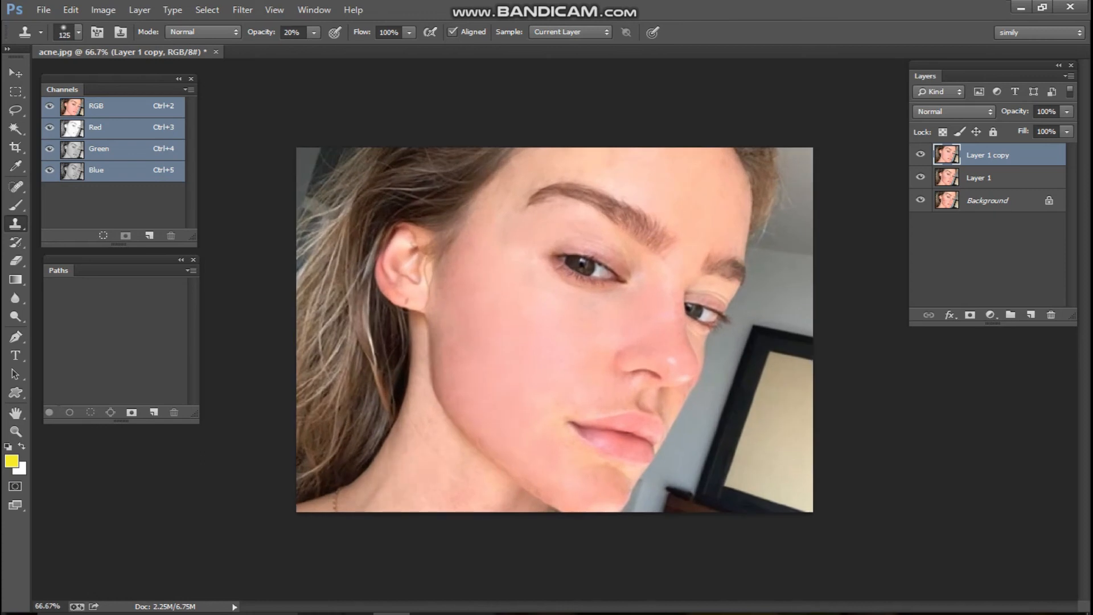
scroll(398, 470, down, 1)
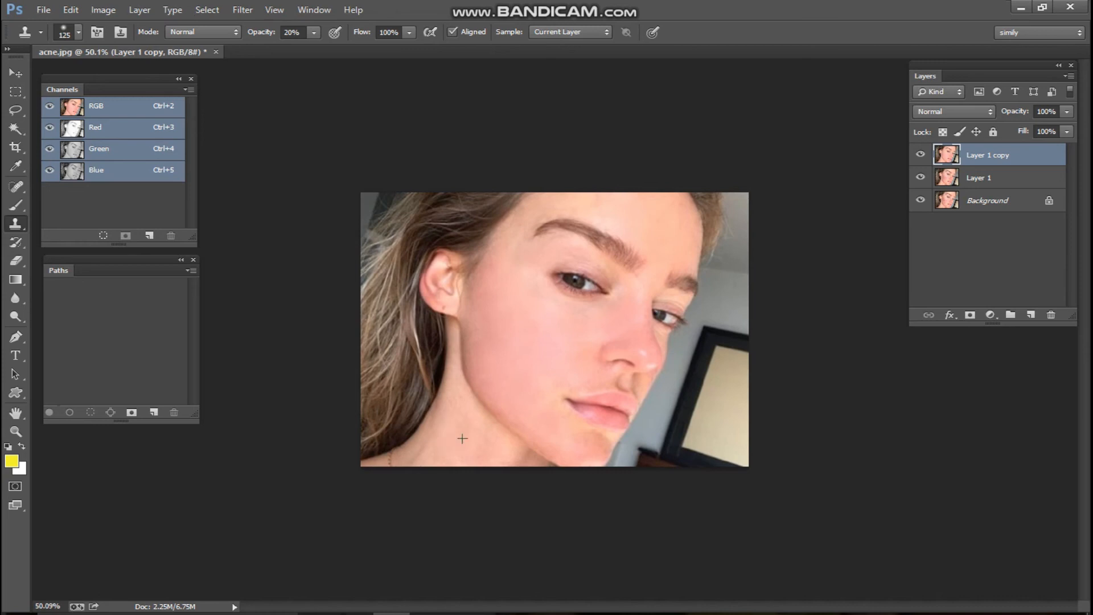
Compare before and after smoothing, then merge Layer 1 copy down into Layer 1
click(921, 154)
click(921, 154)
click(921, 154)
click(921, 154)
click(921, 154)
click(921, 154)
scroll(563, 308, down, 2)
scroll(626, 429, up, 1)
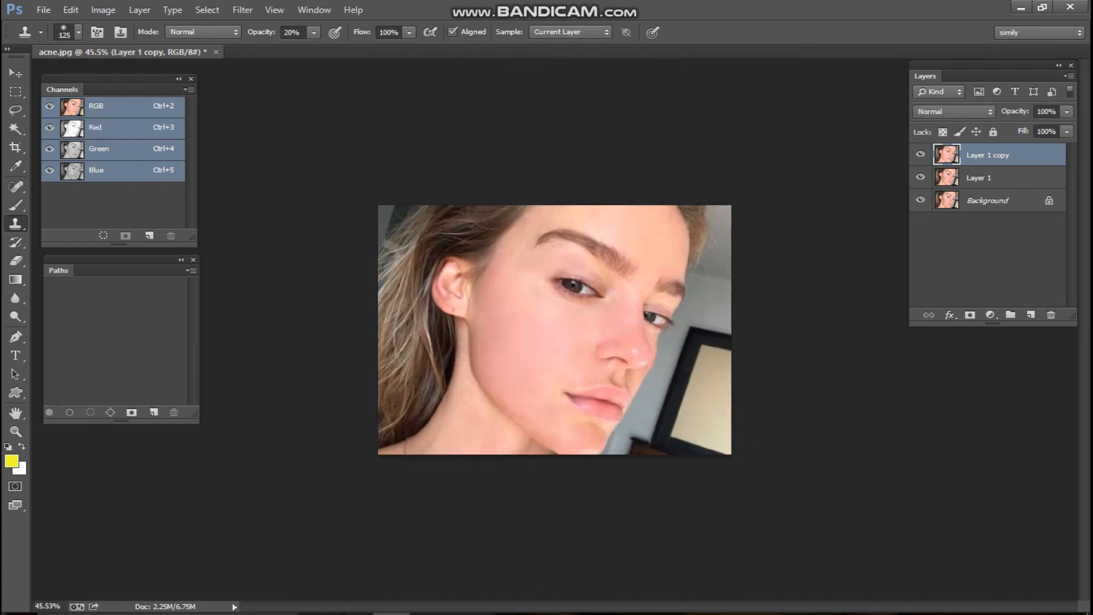
key(ctrl+e)
Compare the retouched Layer 1 with the acne original, then duplicate it into a new Layer 1 copy
click(921, 155)
click(921, 154)
click(921, 154)
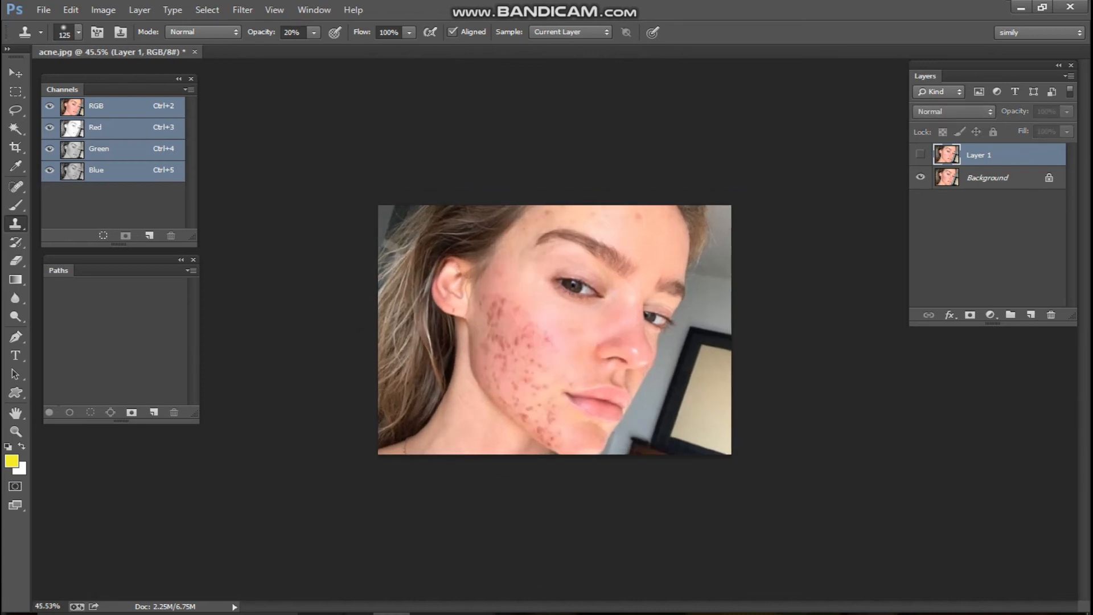
click(921, 154)
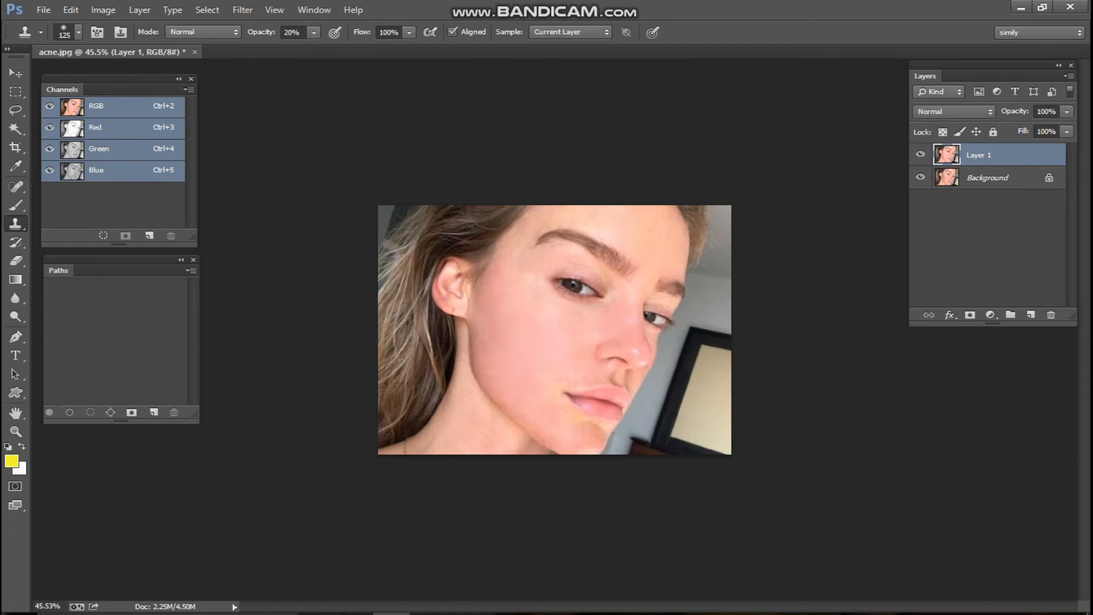
scroll(555, 330, up, 1)
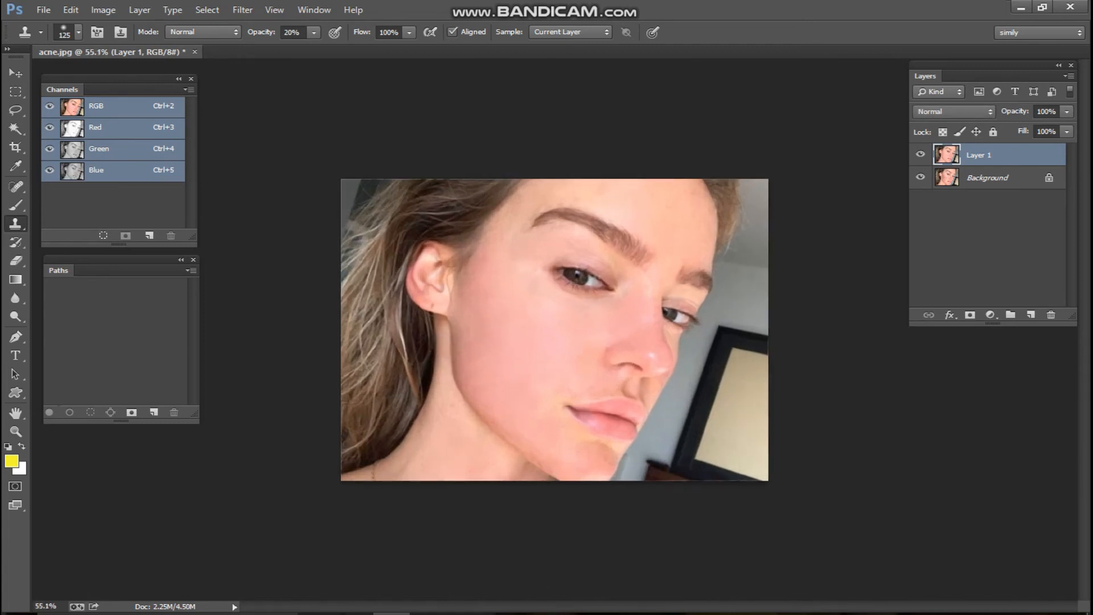
key(ctrl+j)
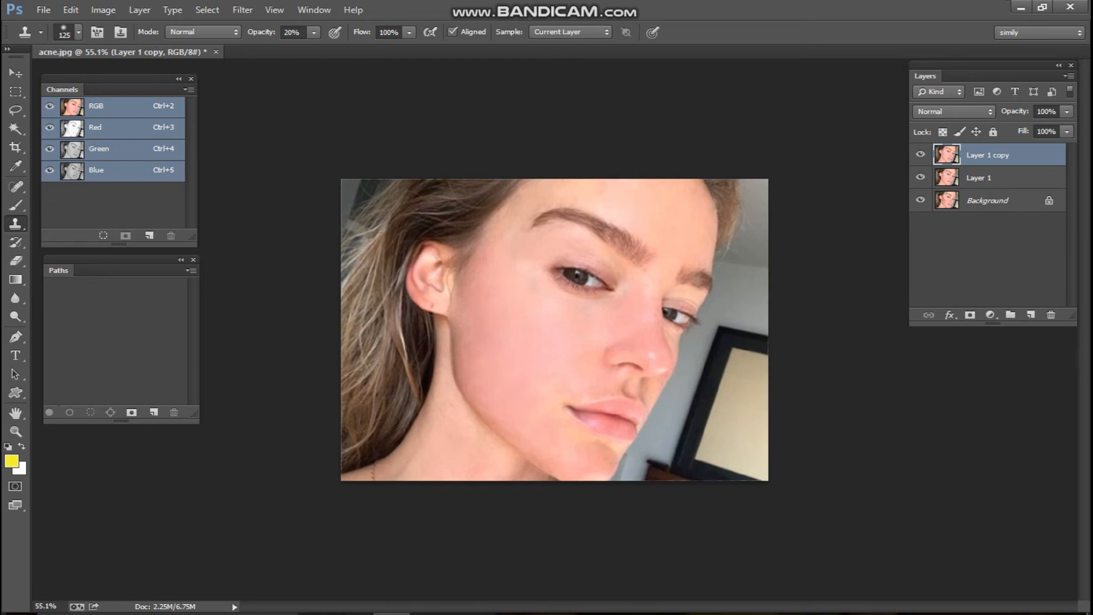
click(104, 10)
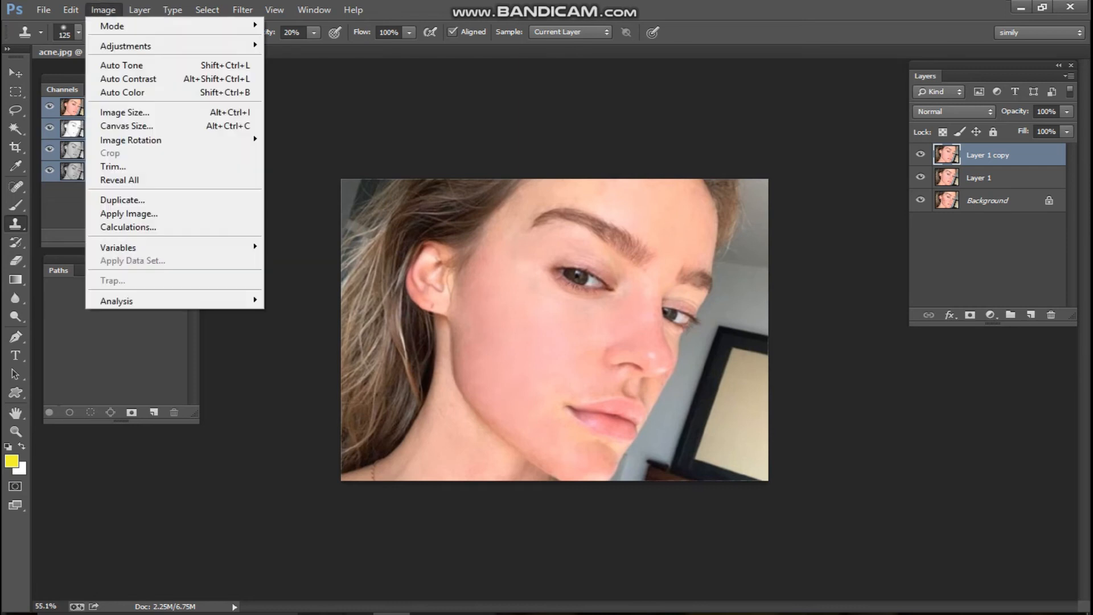
Apply Hue/Saturation with Saturation -5 to Layer 1 copy, then add a black layer mask
mouse_move(127, 46)
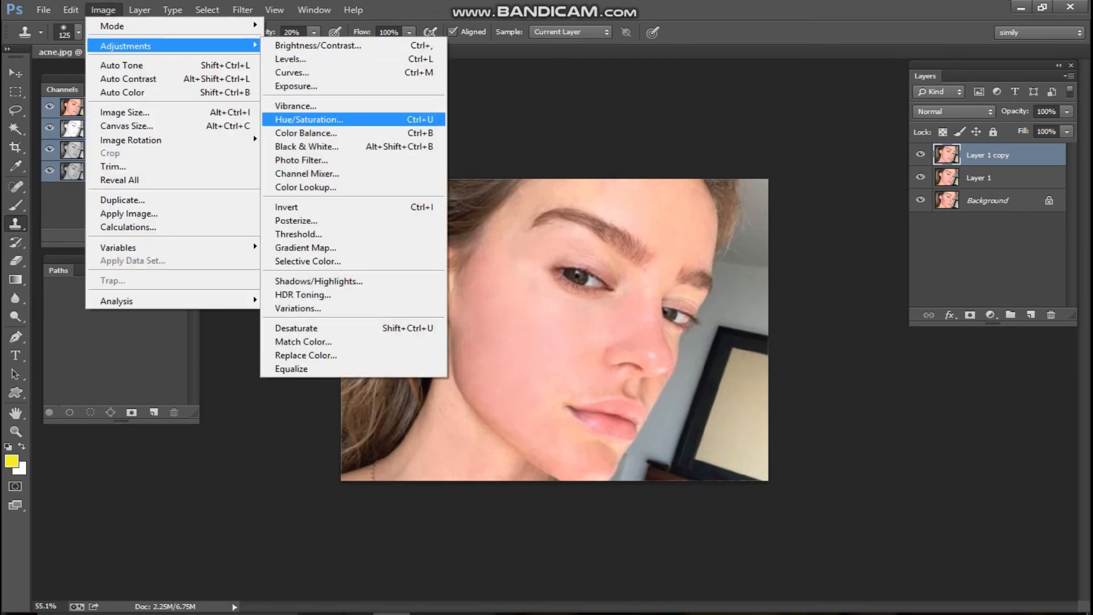
click(309, 119)
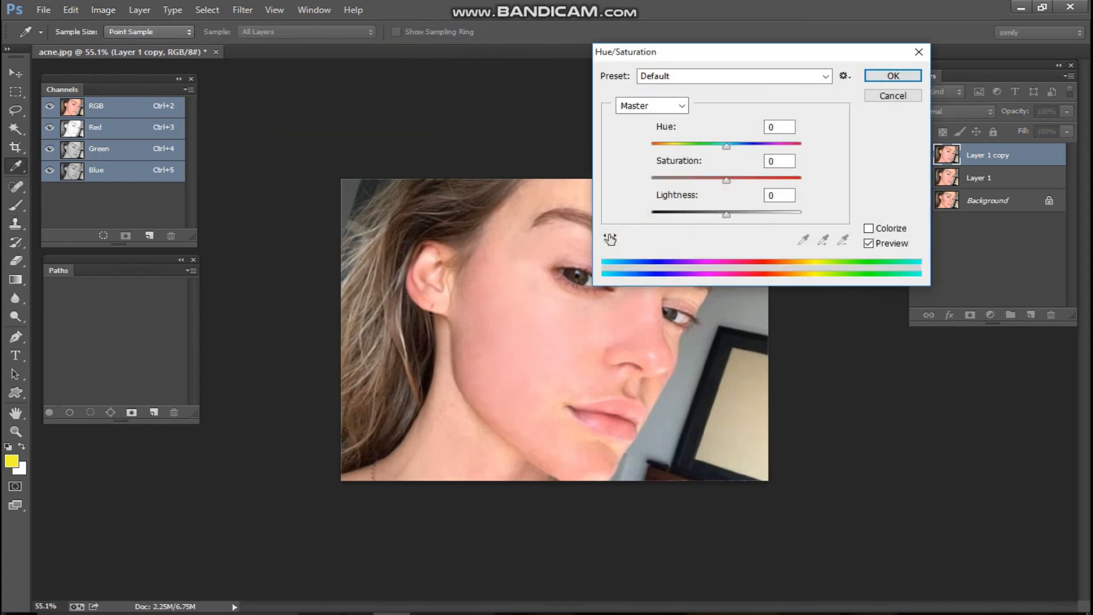
drag(726, 181, 732, 147)
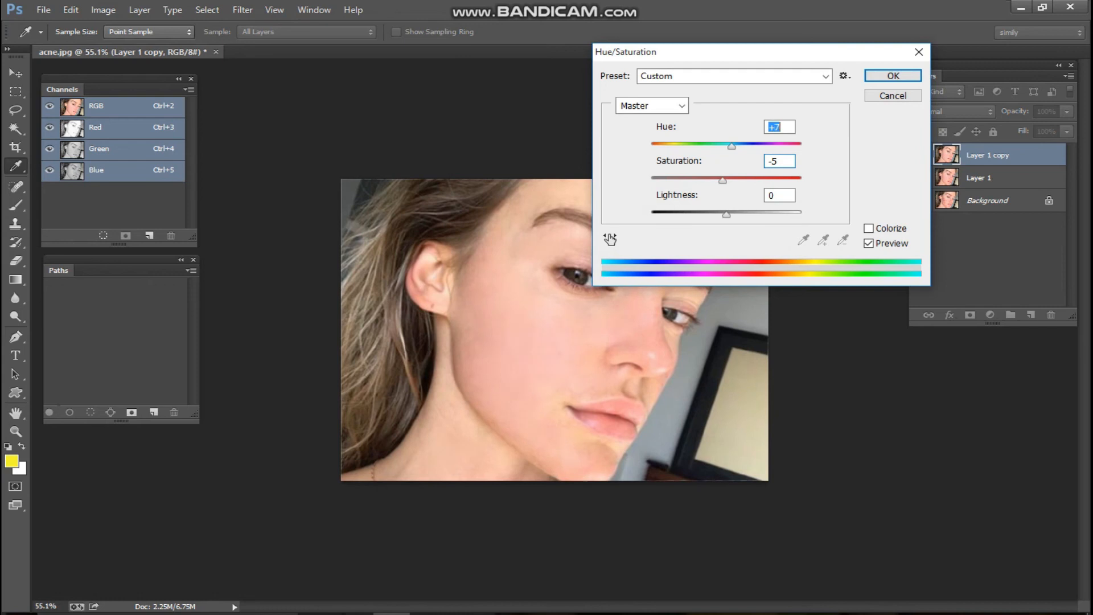
key(Return)
key(s)
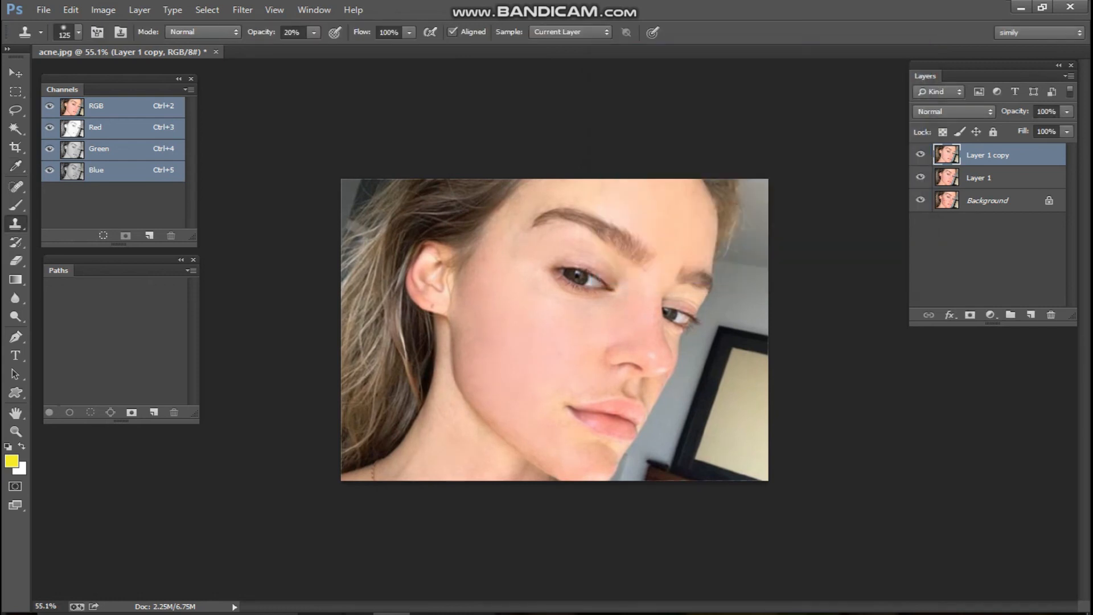
alt+click(970, 315)
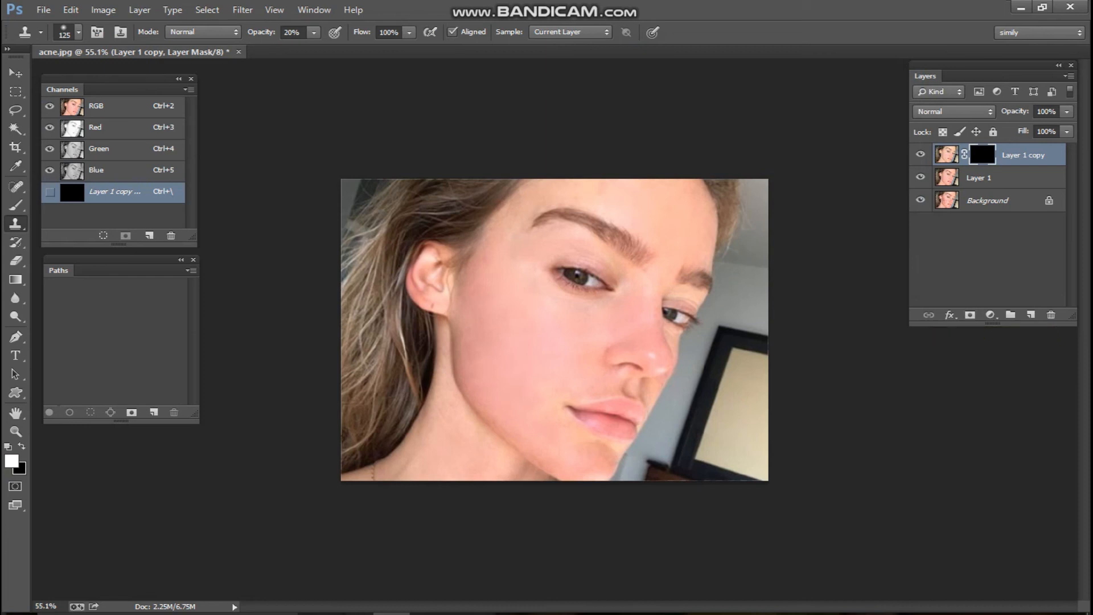
Set up a soft Brush at 50% opacity for painting the mask
key(b)
key(bracketleft)
key(bracketleft)
key(bracketleft)
key(bracketleft)
key(bracketleft)
key(bracketleft)
key(bracketleft)
key(bracketleft)
key(bracketleft)
key(bracketleft)
key(bracketleft)
key(bracketleft)
key(bracketleft)
key(bracketleft)
key(bracketleft)
key(bracketleft)
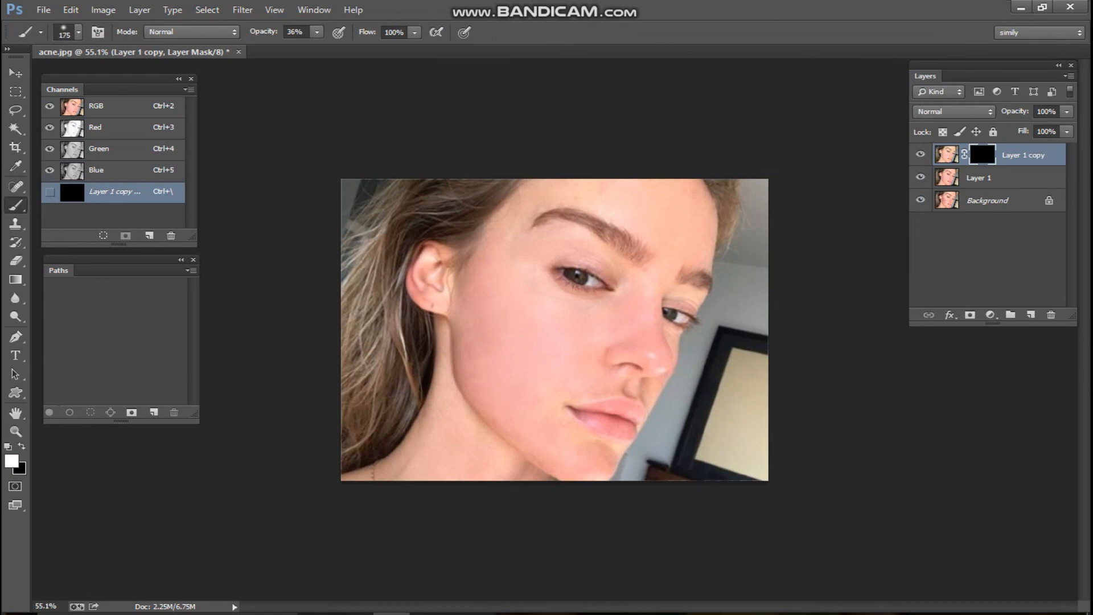
click(263, 31)
text(50)
key(Return)
key(bracketright)
key(bracketright)
Paint the mask over both cheeks and beside the nose to reveal the adjusted tone
click(625, 330)
click(629, 322)
click(583, 317)
click(510, 304)
click(485, 336)
click(521, 393)
click(569, 358)
click(516, 365)
click(499, 347)
scroll(555, 330, down, 1)
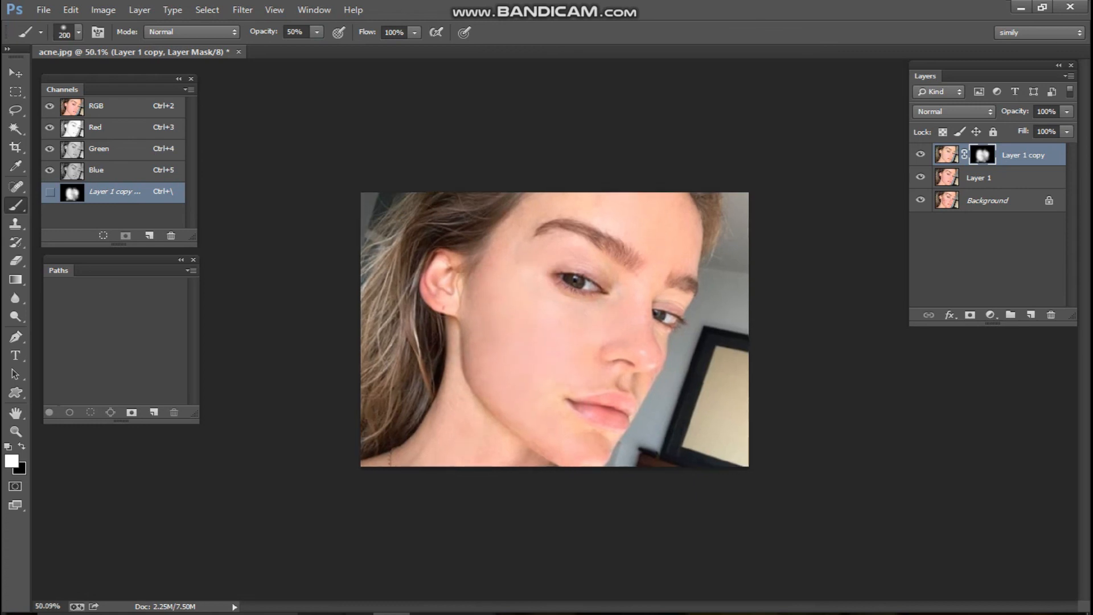
key(bracketleft)
key(bracketleft)
key(bracketleft)
key(bracketleft)
key(bracketleft)
key(bracketleft)
key(bracketright)
key(bracketright)
key(bracketright)
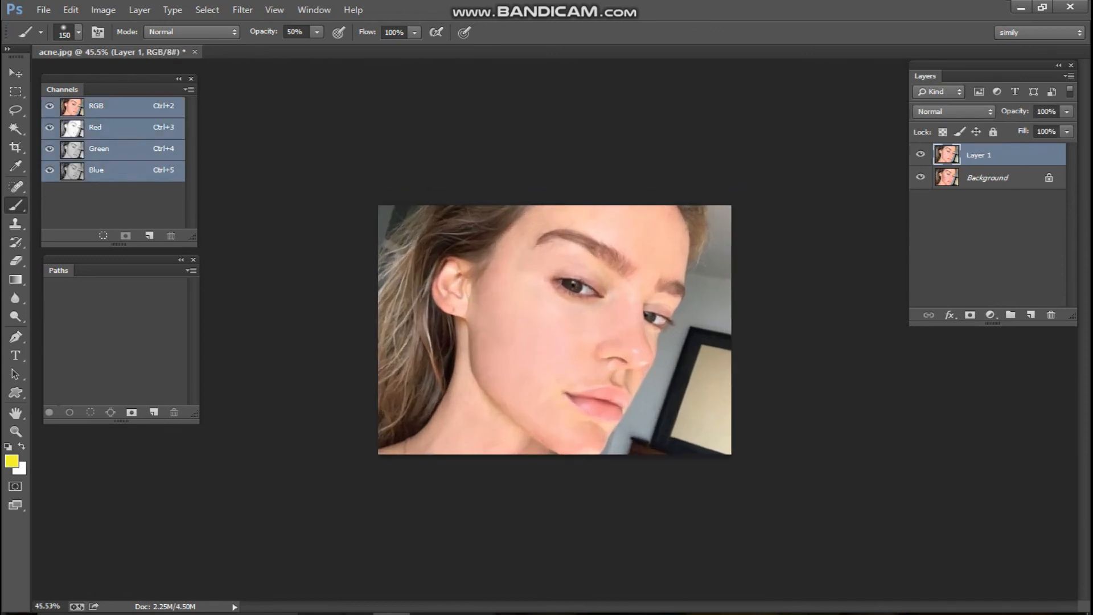
click(921, 154)
click(921, 154)
click(921, 154)
click(920, 154)
click(921, 155)
click(921, 154)
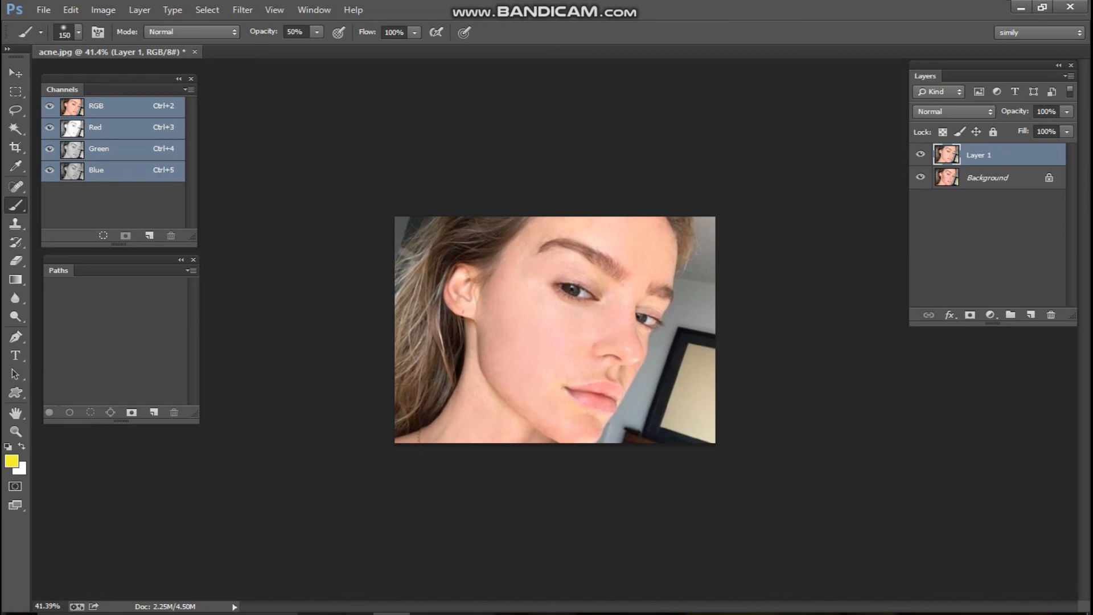
click(920, 155)
click(921, 154)
scroll(555, 329, up, 3)
scroll(556, 330, up, 2)
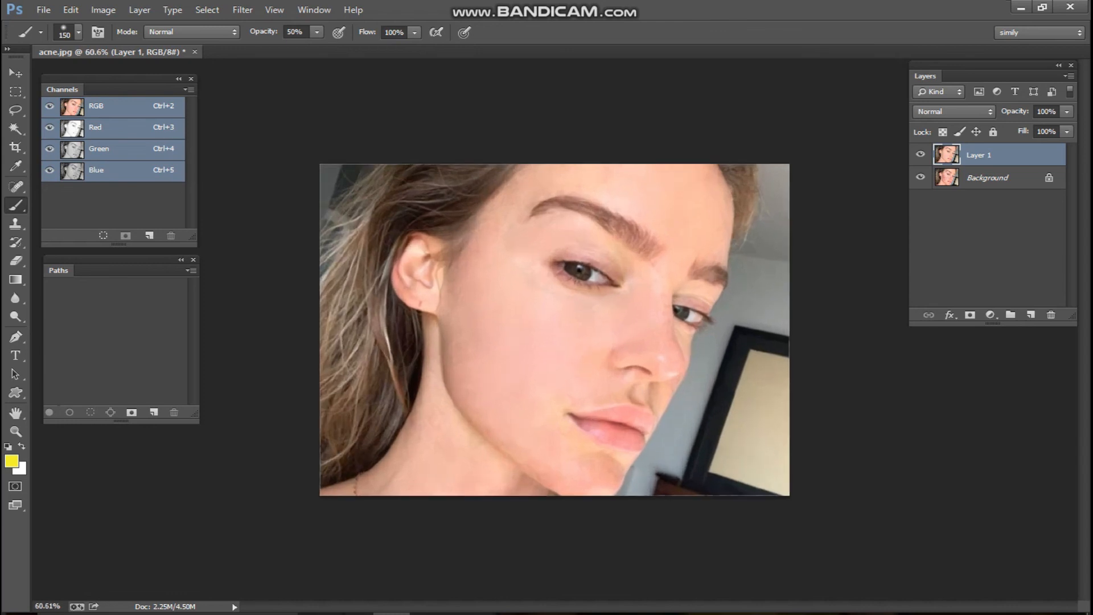
scroll(556, 330, down, 2)
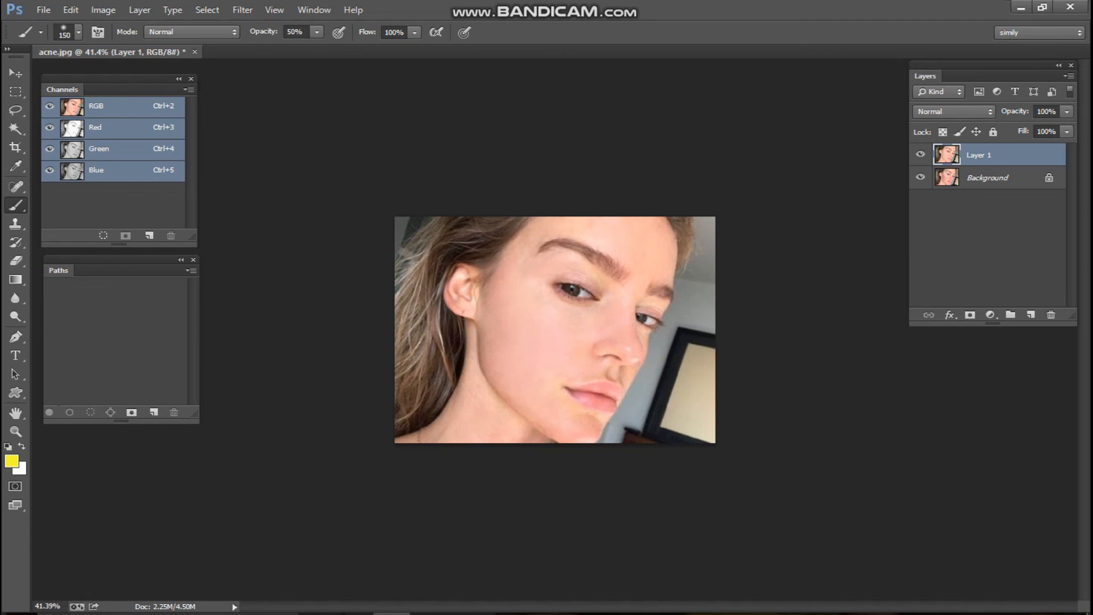
scroll(555, 330, down, 1)
scroll(555, 330, up, 1)
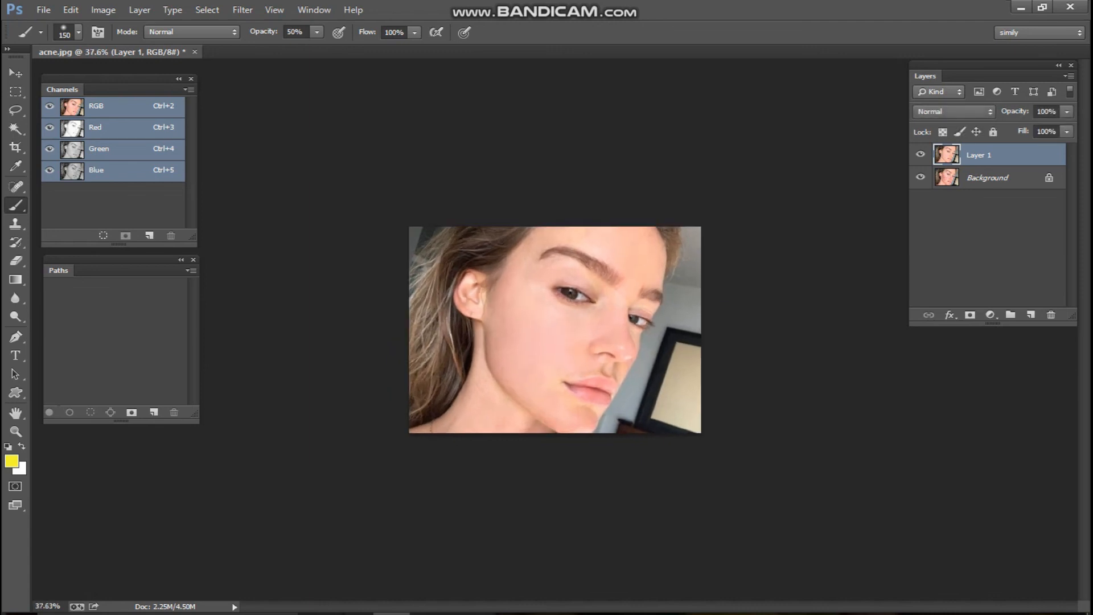